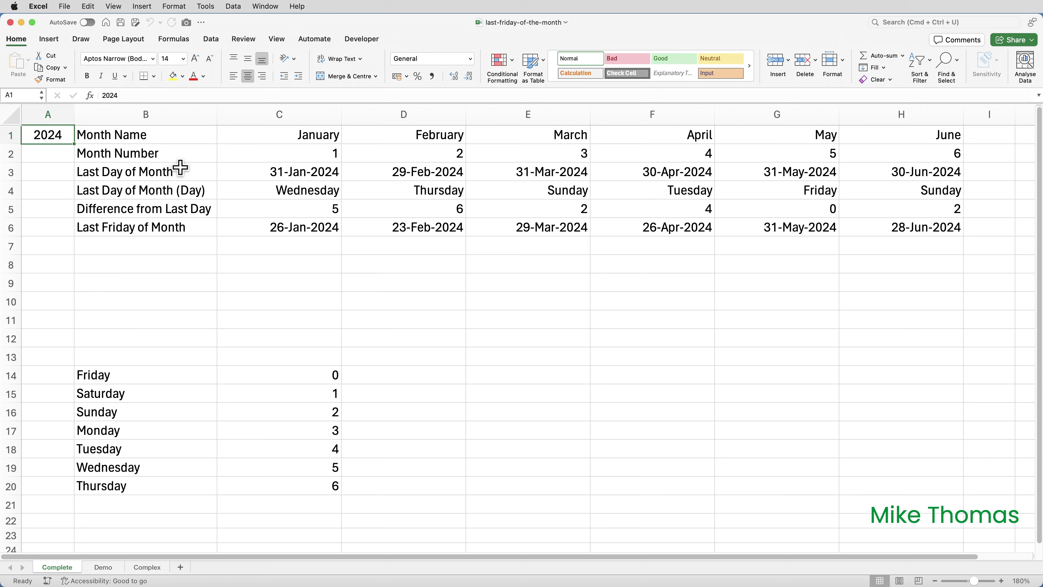
Change the year in A1 to 2025 to watch the Fridays recalculate, then restore 2024.
{"action": "type", "text": "2025"}
{"action": "key", "text": "Return"}
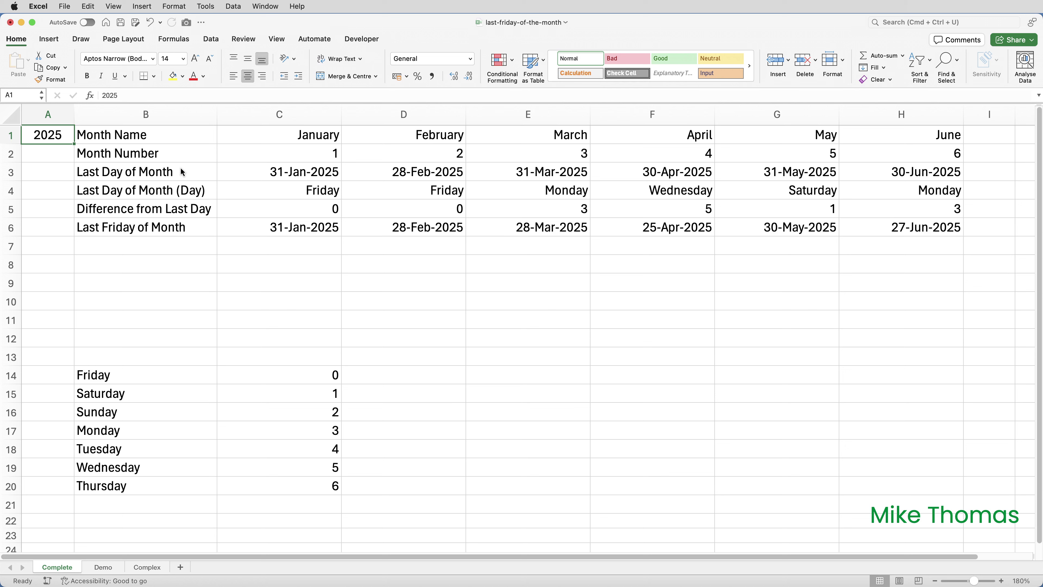
{"action": "type", "text": "2024"}
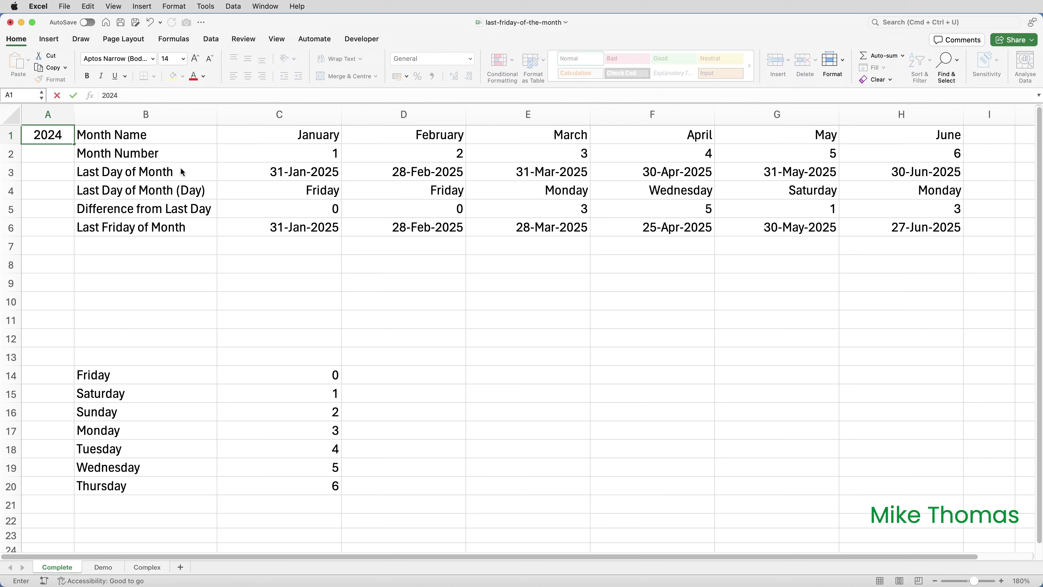
{"action": "key", "text": "Return"}
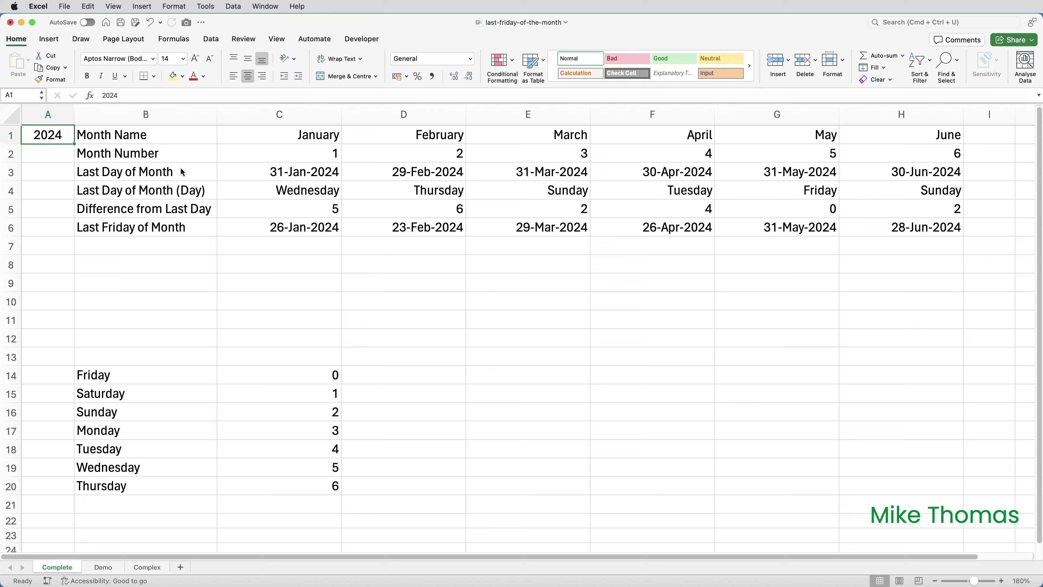
On the Demo sheet, fill C1:H1 with January through June and right-align them.
{"action": "key", "text": "ctrl+Page_Down"}
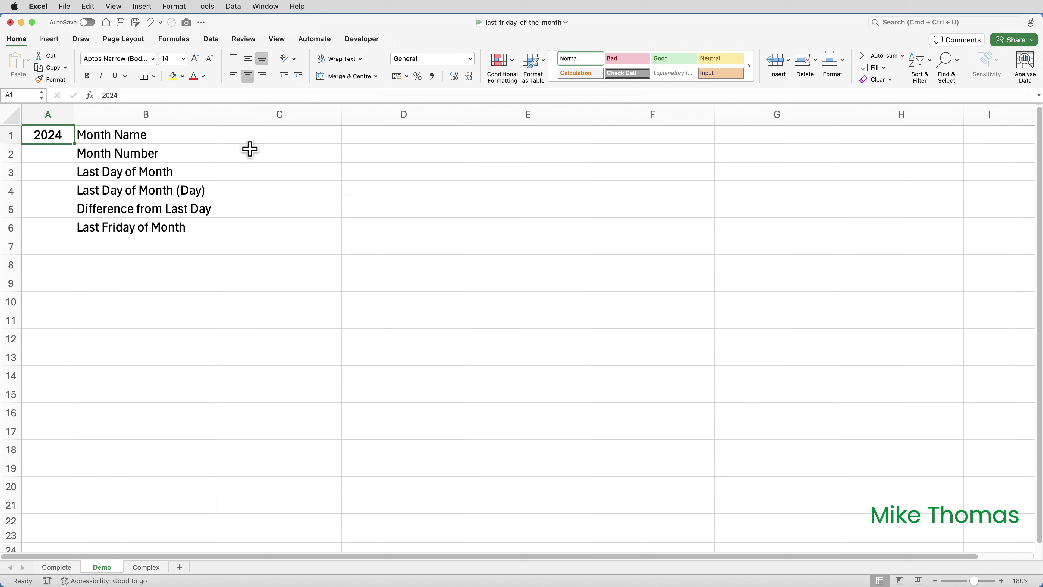
{"action": "left_click", "coordinate": [263, 135]}
{"action": "type", "text": "J"}
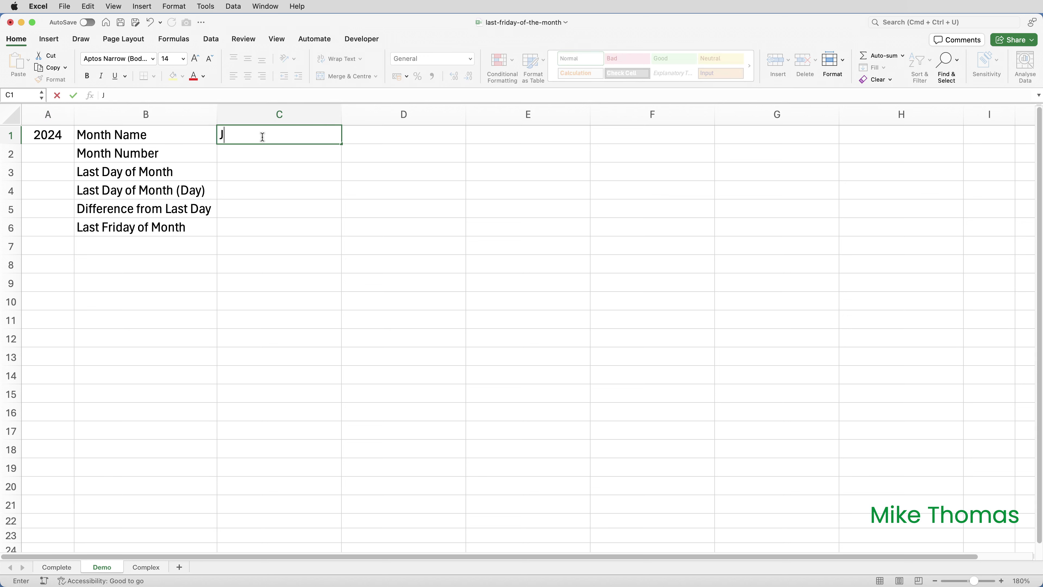
{"action": "type", "text": "anuary"}
{"action": "key", "text": "ctrl+Return"}
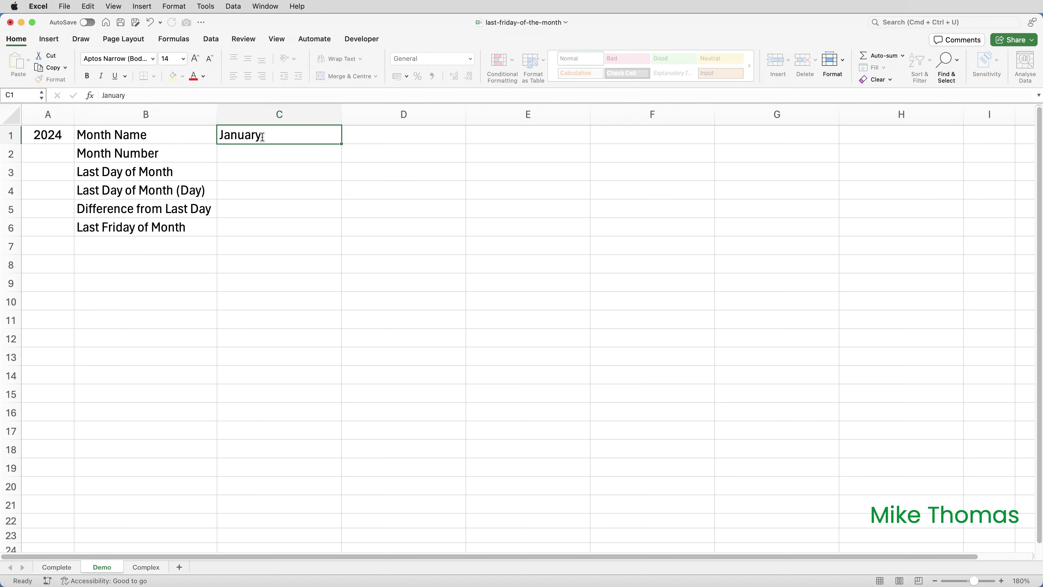
{"action": "left_click_drag", "start_coordinate": [340, 145], "coordinate": [906, 136]}
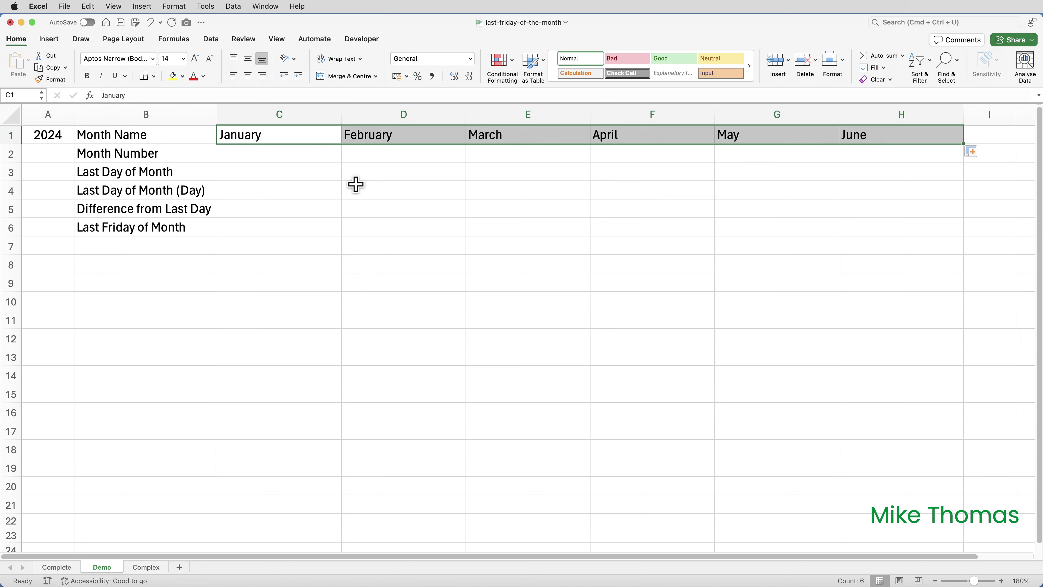
{"action": "left_click", "coordinate": [263, 77]}
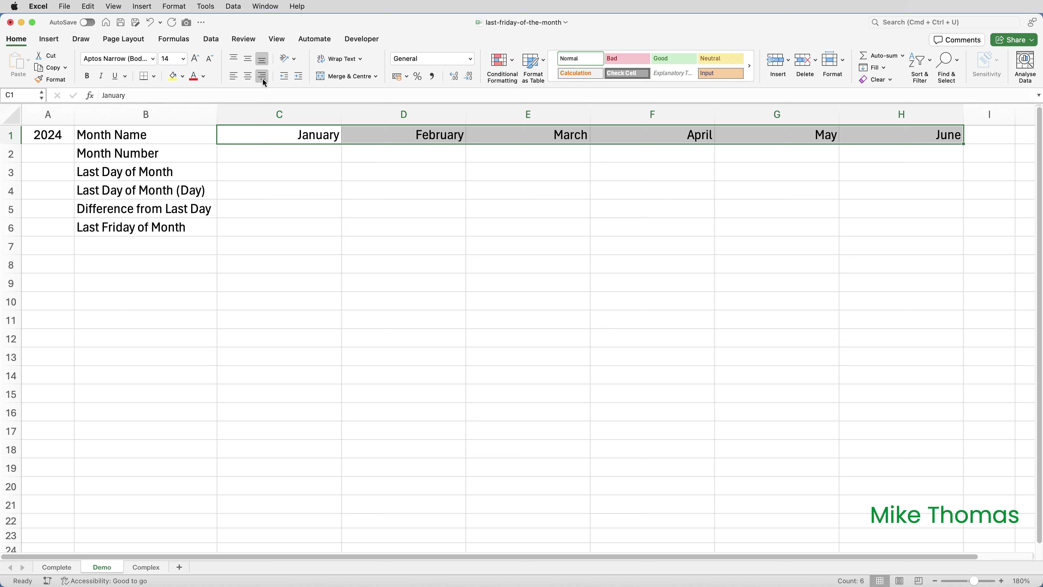
Enter 1 and 2 in C2:D2 and extend the series to 6 in H2.
{"action": "left_click", "coordinate": [261, 155]}
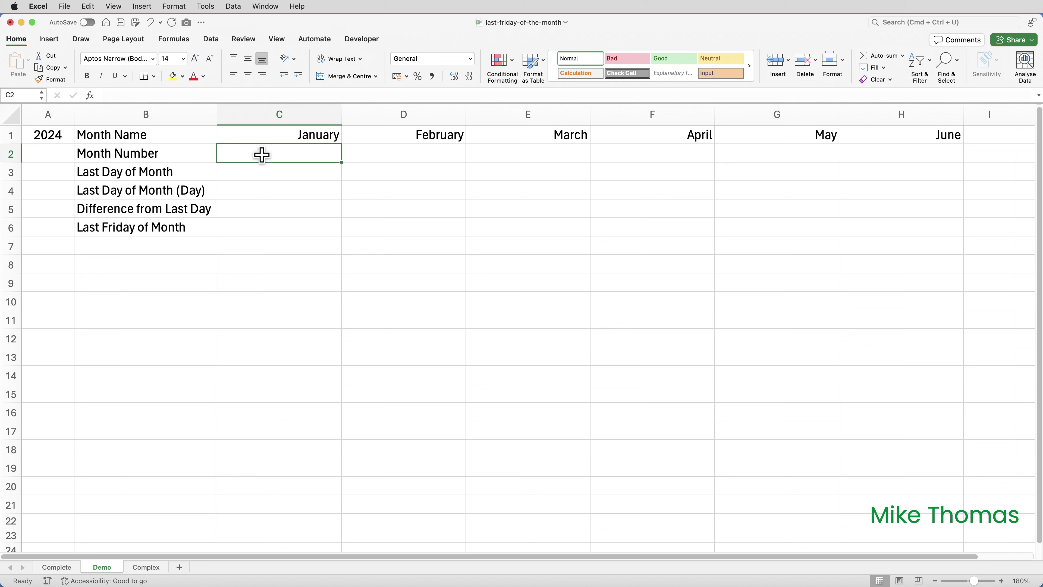
{"action": "type", "text": "1"}
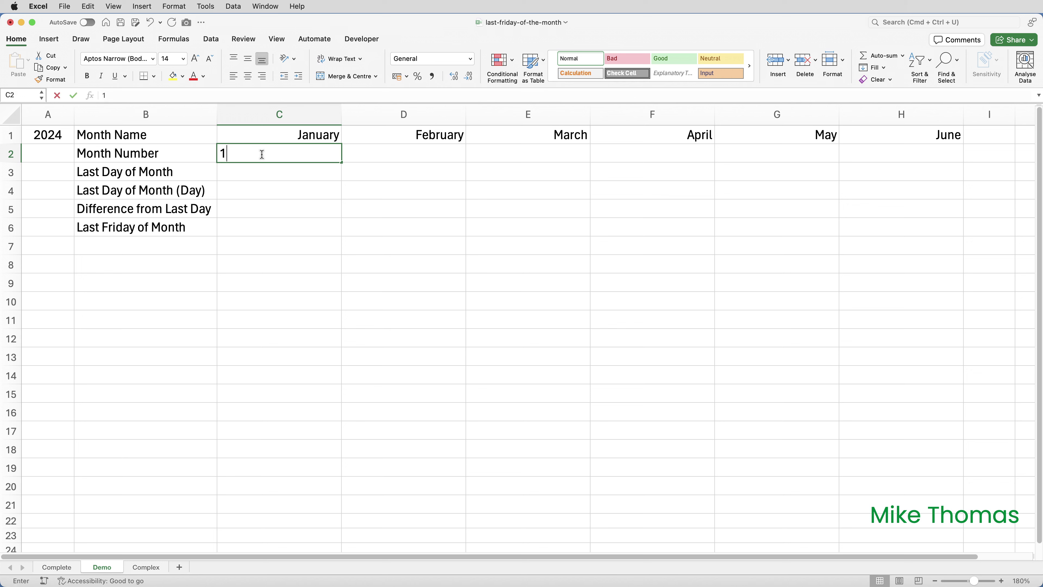
{"action": "key", "text": "Tab"}
{"action": "type", "text": "2"}
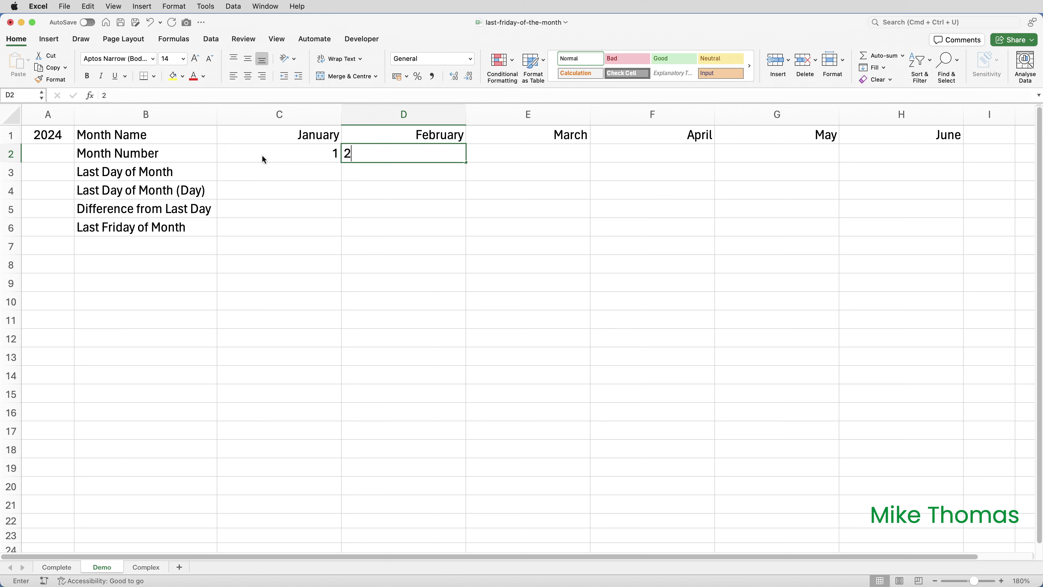
{"action": "key", "text": "Tab"}
{"action": "left_click", "coordinate": [310, 153]}
{"action": "left_click_drag", "start_coordinate": [310, 153], "coordinate": [382, 153]}
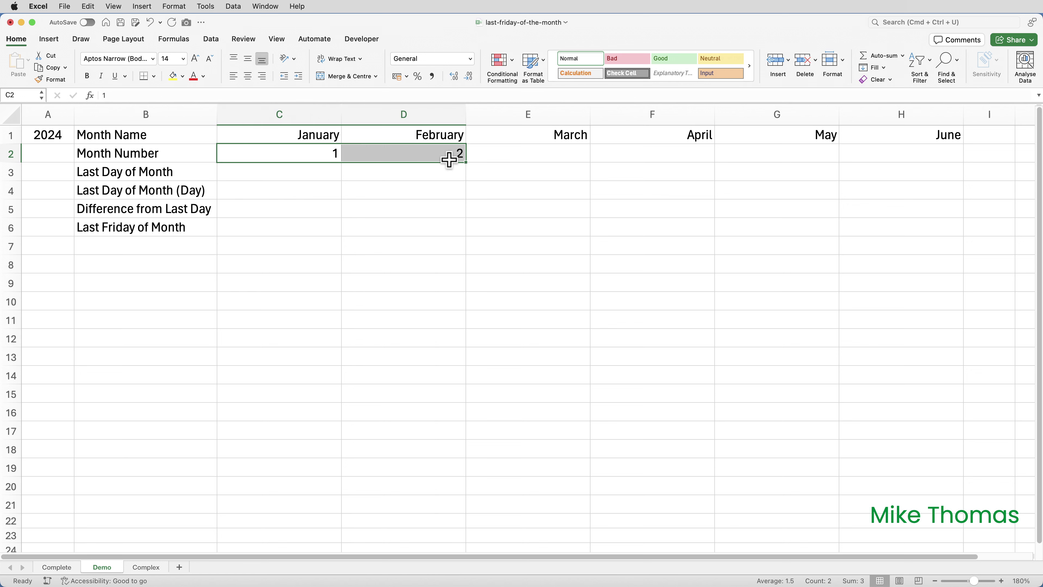
{"action": "left_click_drag", "start_coordinate": [466, 163], "coordinate": [919, 162]}
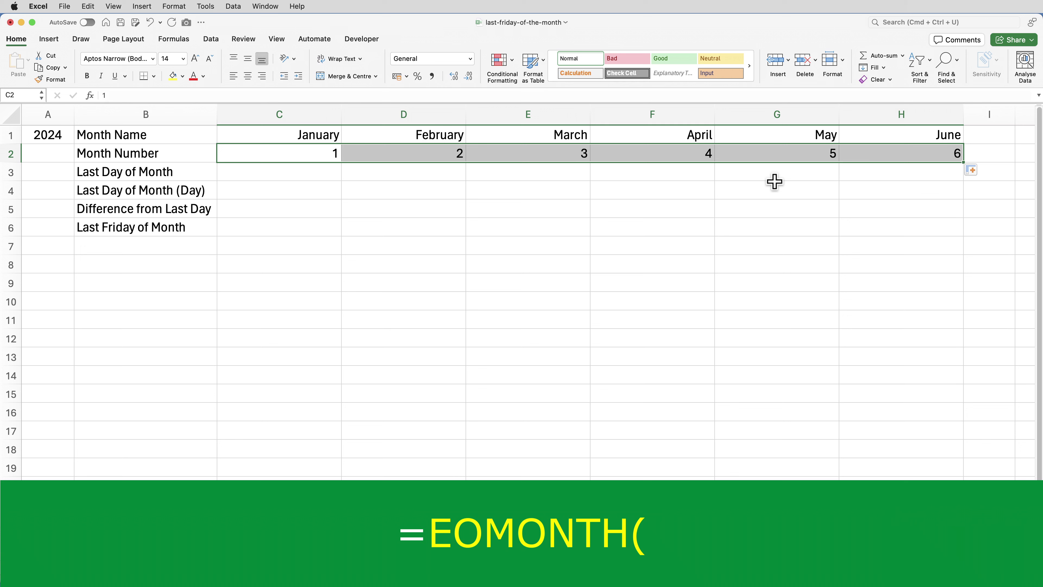
Begin an =EOMONTH( formula in cell C3 using the autocomplete suggestion.
{"action": "left_click", "coordinate": [301, 171]}
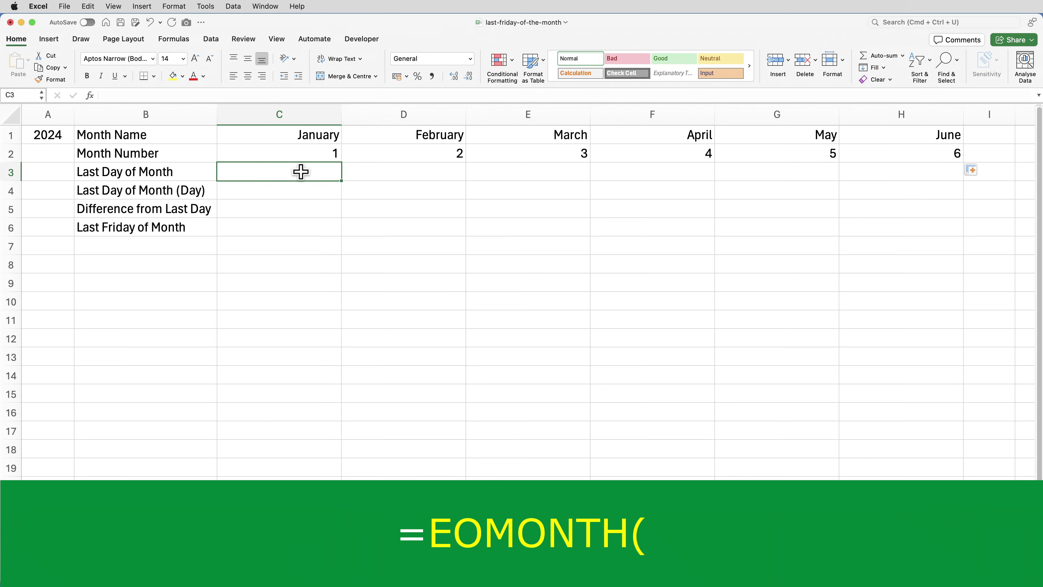
{"action": "type", "text": "=EOMON"}
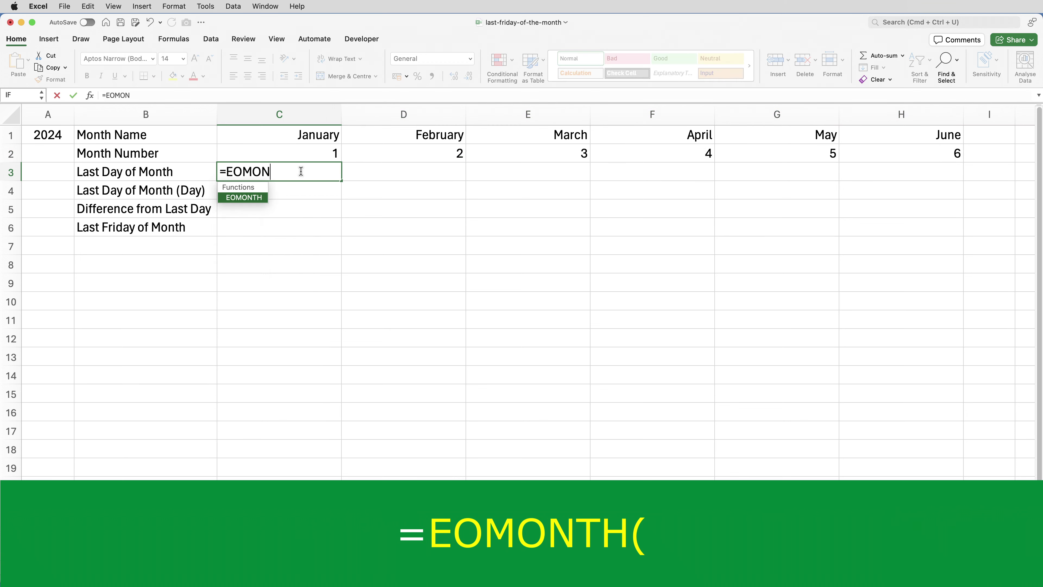
{"action": "key", "text": "Tab"}
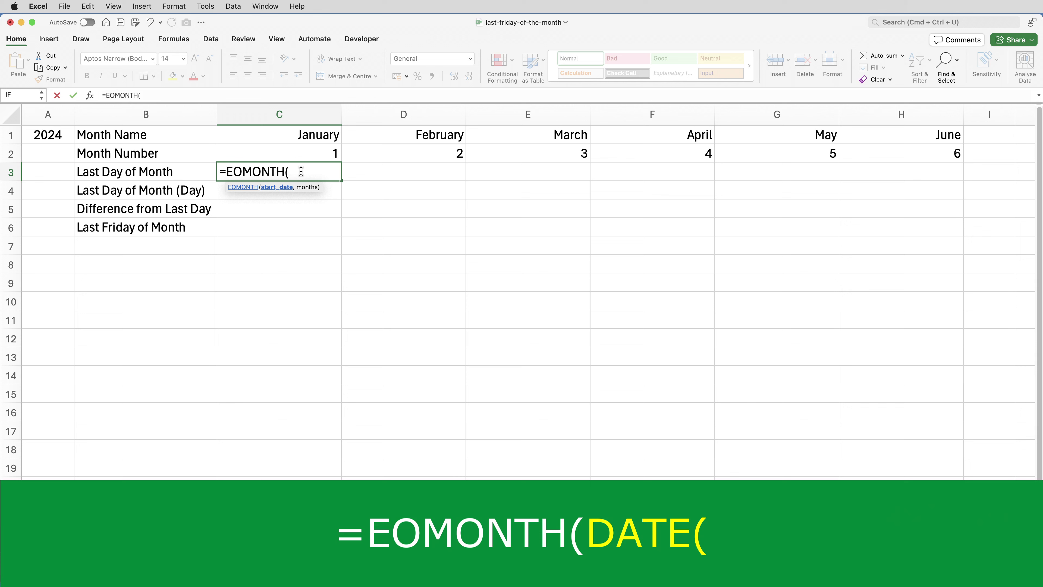
Add DATE(A1,C2,1) as the EOMONTH start-date argument in C3.
{"action": "type", "text": "DATE"}
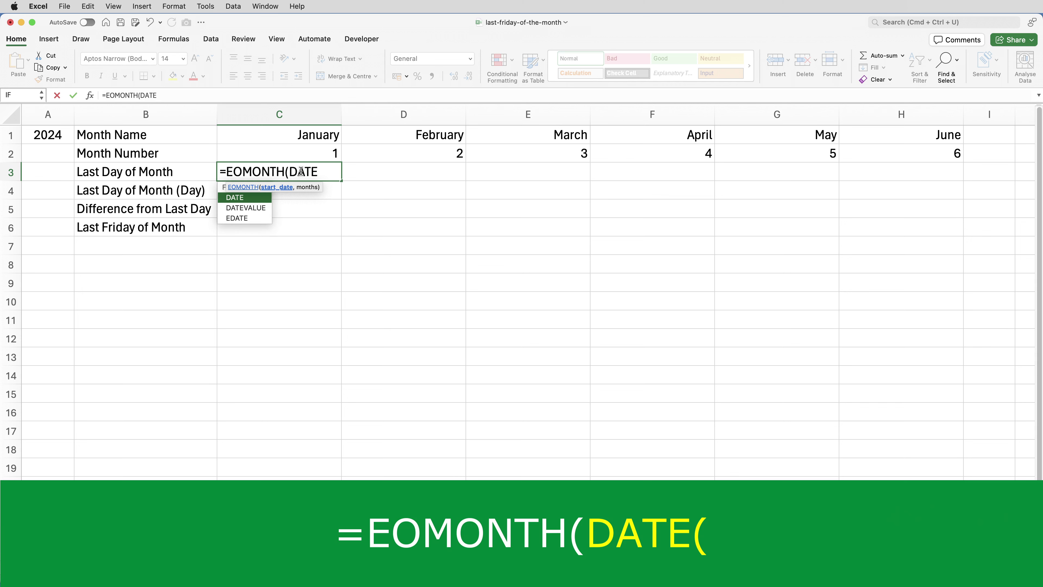
{"action": "type", "text": "("}
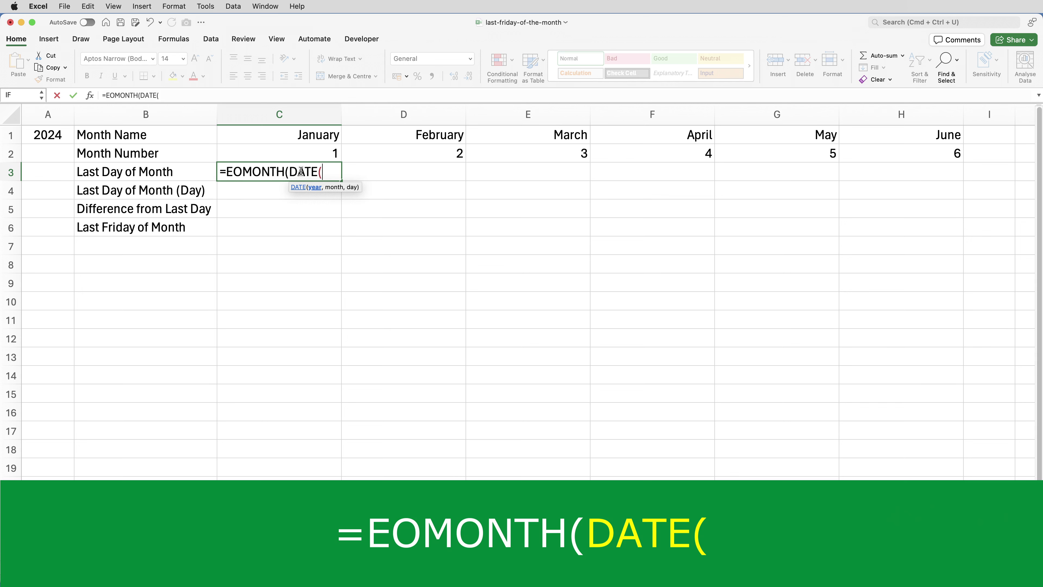
{"action": "type", "text": "A"}
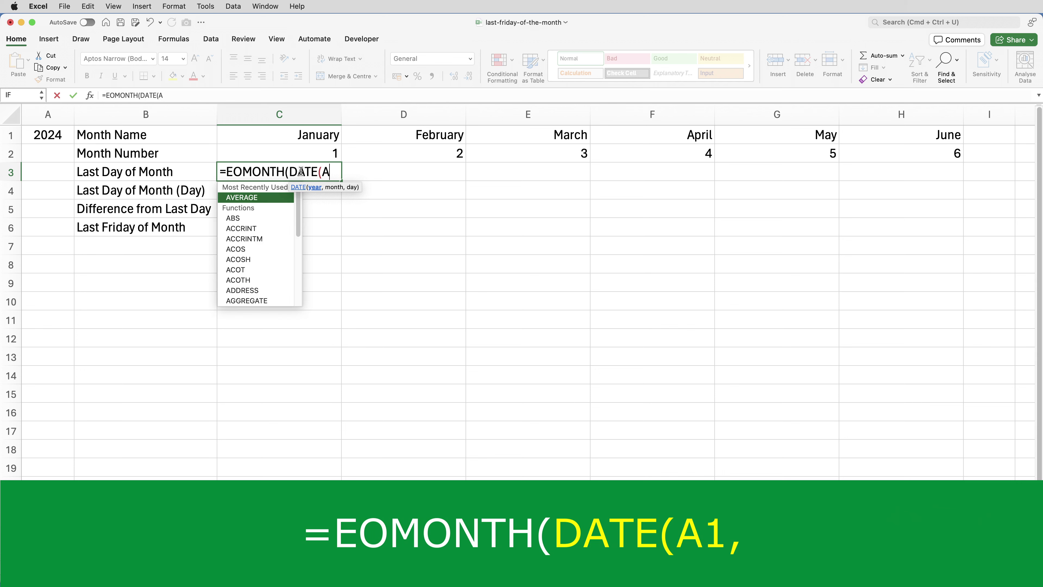
{"action": "type", "text": "1,"}
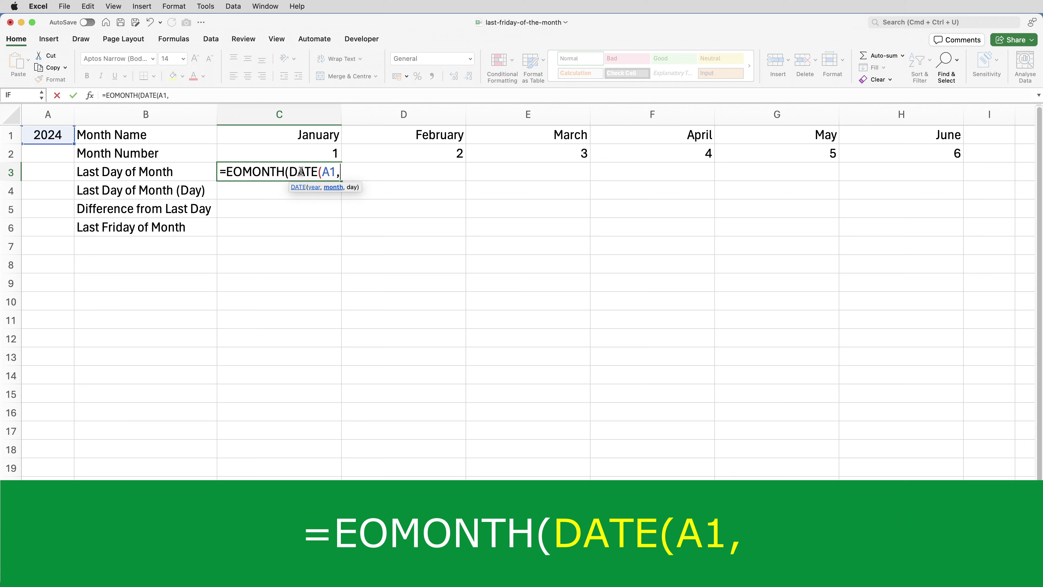
{"action": "left_click", "coordinate": [312, 155]}
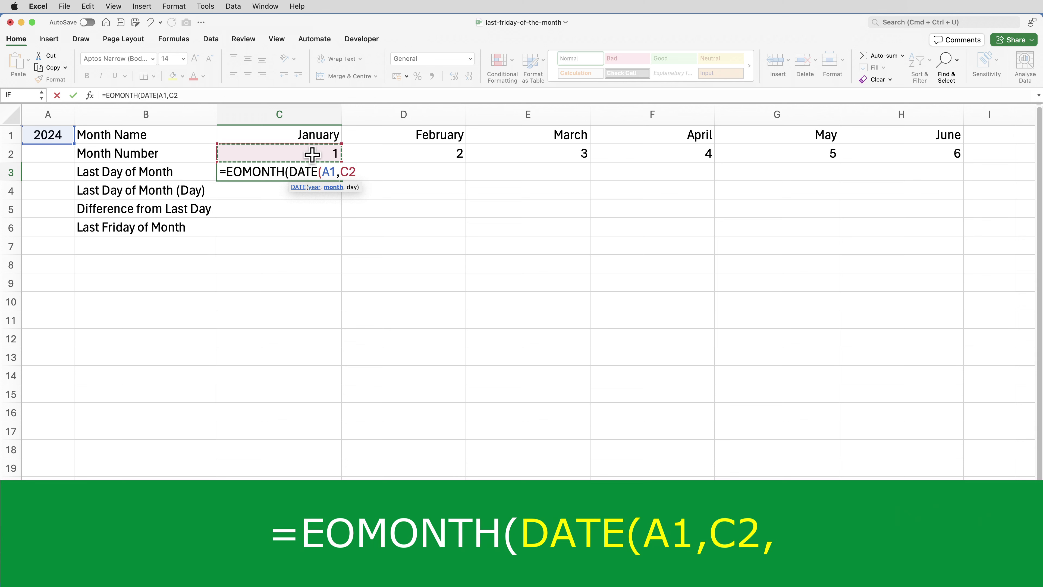
{"action": "type", "text": ",1"}
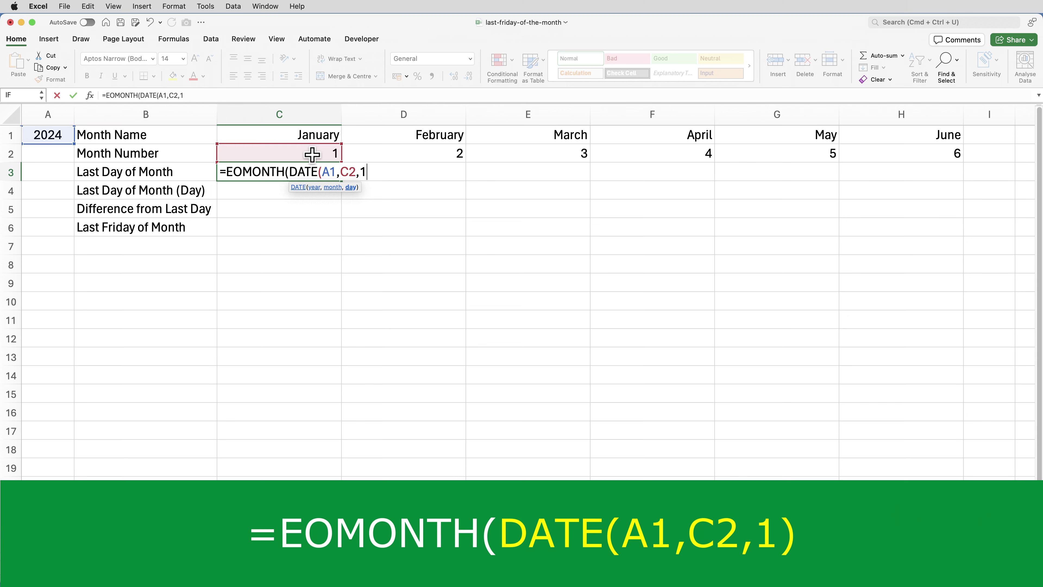
{"action": "type", "text": ")"}
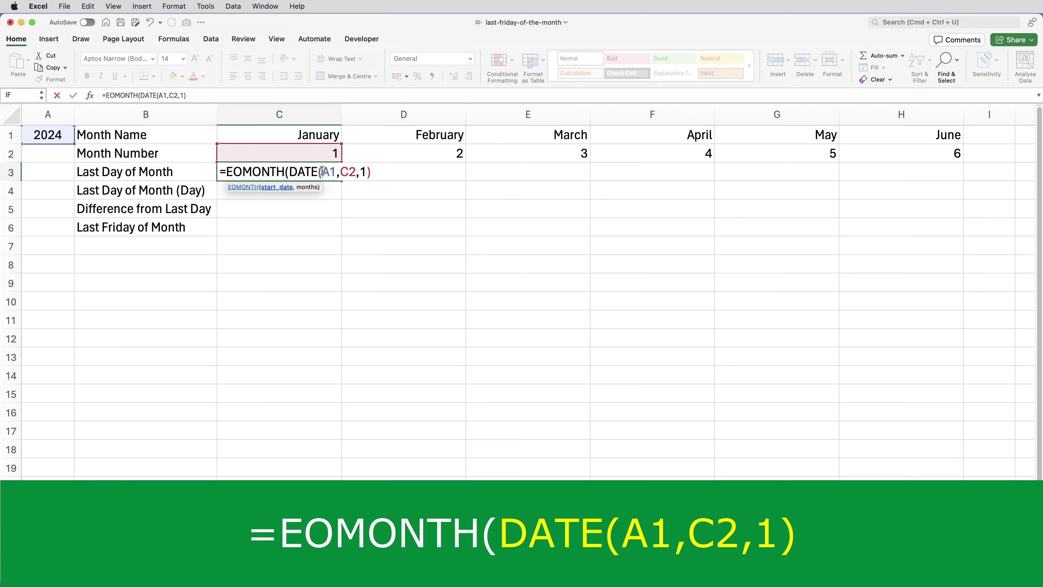
Lock the year reference as $A$1 and add a months argument of 1.
{"action": "left_click_drag", "start_coordinate": [323, 171], "coordinate": [334, 172]}
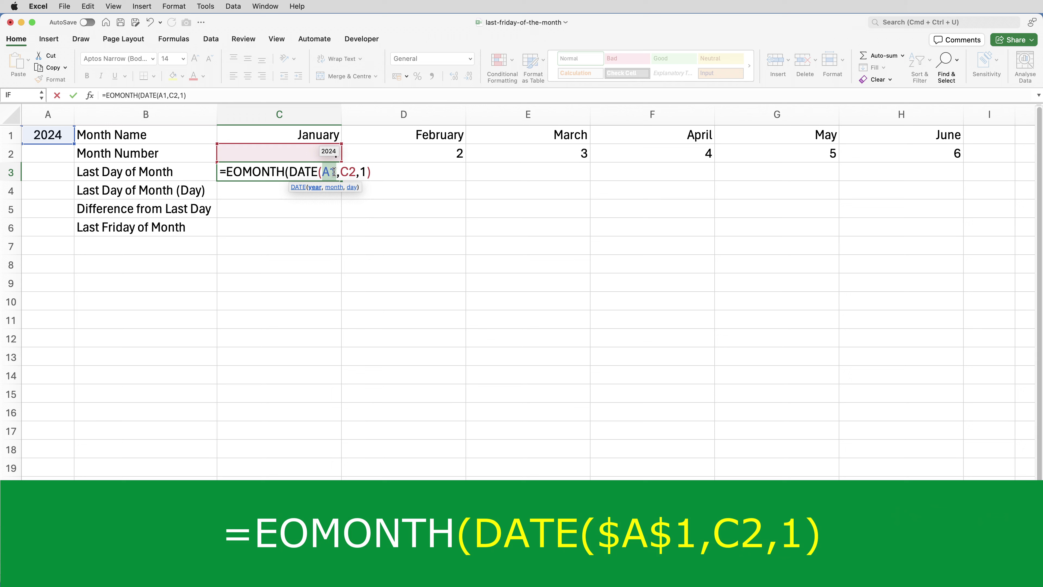
{"action": "key", "text": "F4"}
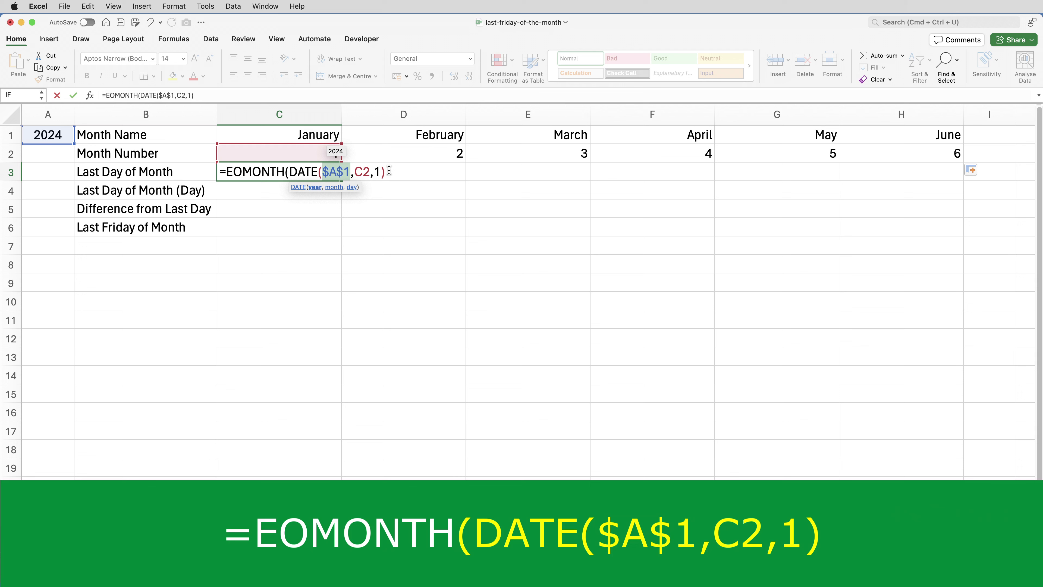
{"action": "type", "text": ",1"}
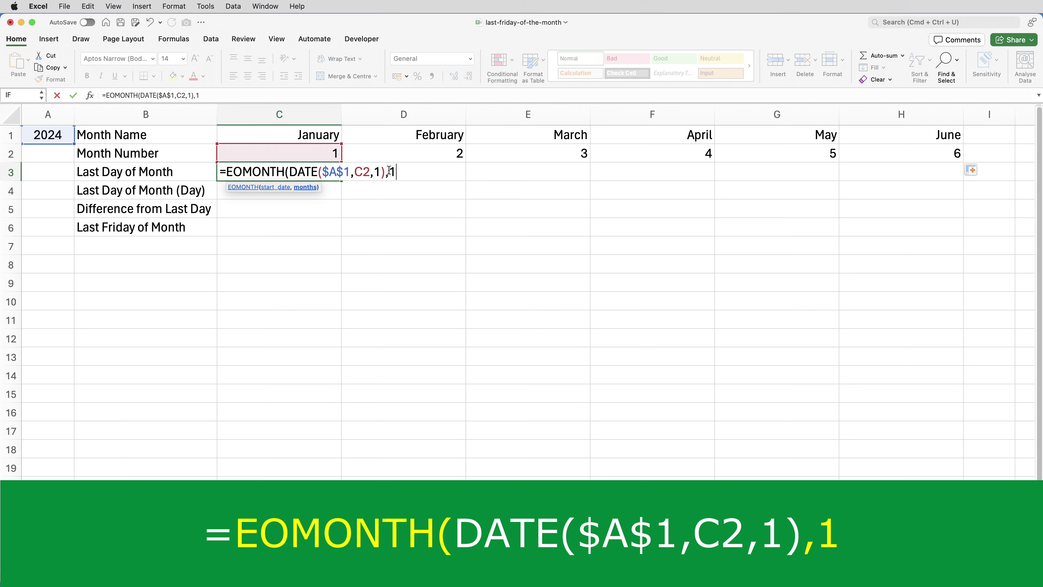
Change the months offset to 0, close the formula and commit it, returning 45322.
{"action": "key", "text": "BackSpace"}
{"action": "type", "text": "-"}
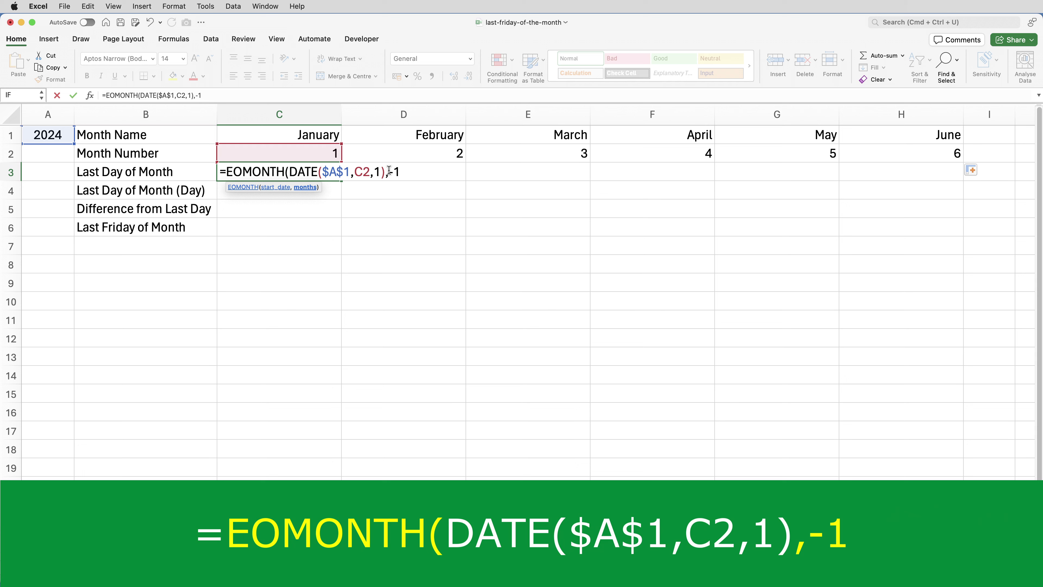
{"action": "key", "text": "BackSpace"}
{"action": "key", "text": "BackSpace"}
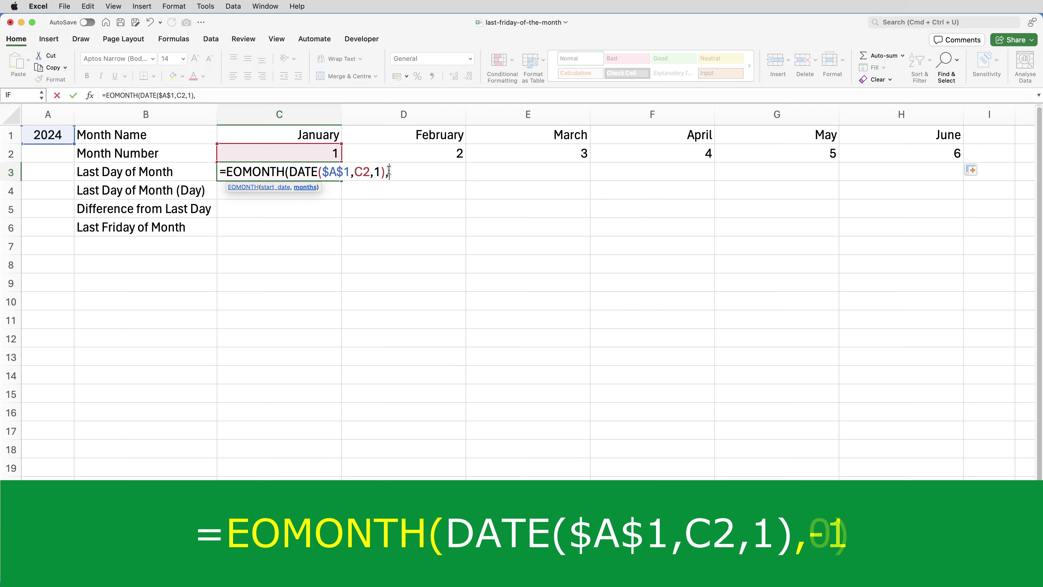
{"action": "type", "text": "0"}
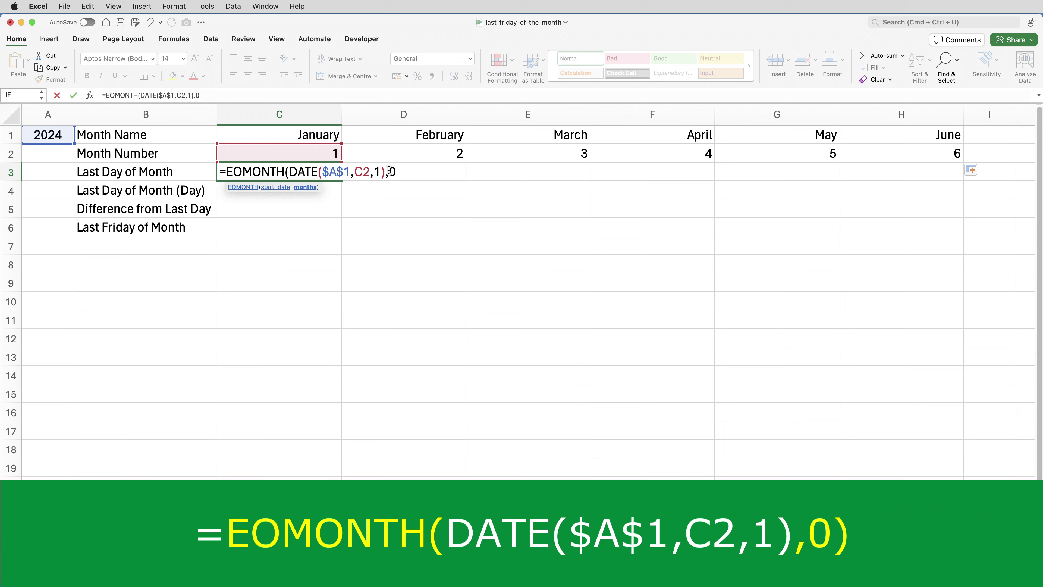
{"action": "type", "text": ")"}
{"action": "key", "text": "ctrl+Return"}
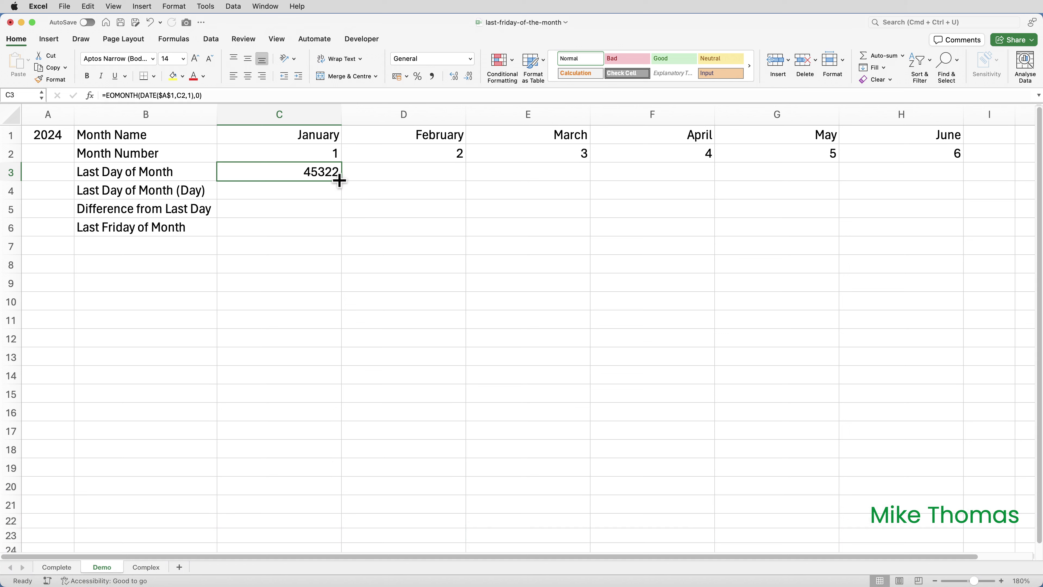
Copy the C3 formula across to H3 and format row 3 with custom code DD-MMM-YYYY.
{"action": "left_click_drag", "start_coordinate": [341, 180], "coordinate": [926, 181]}
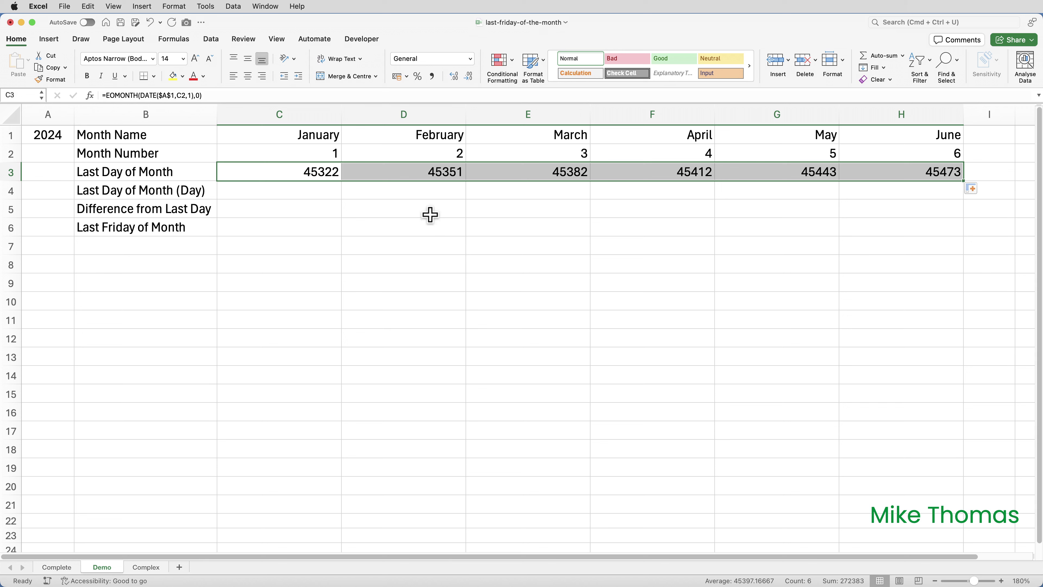
{"action": "left_click", "coordinate": [471, 60]}
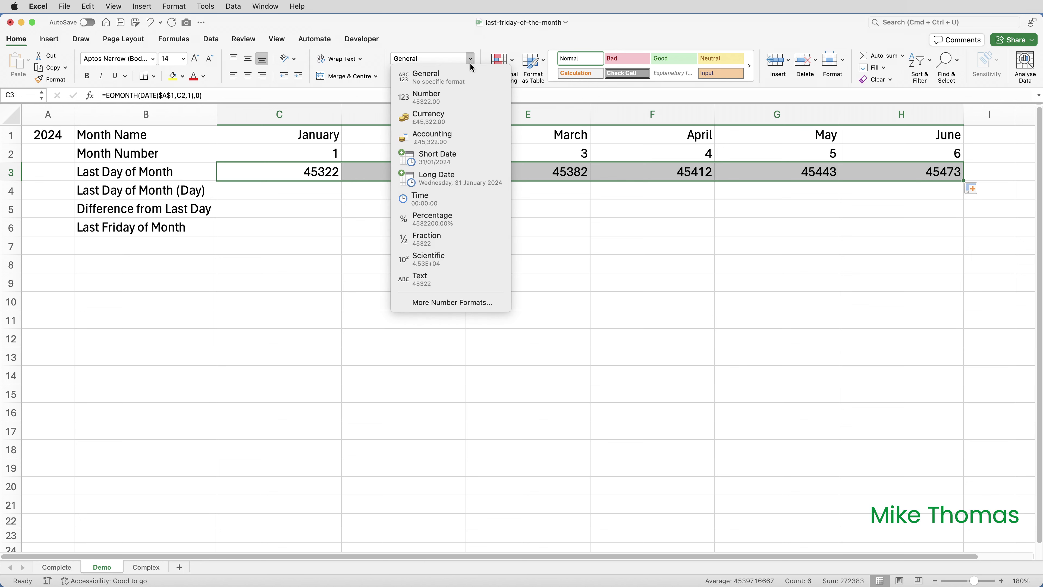
{"action": "left_click", "coordinate": [449, 304]}
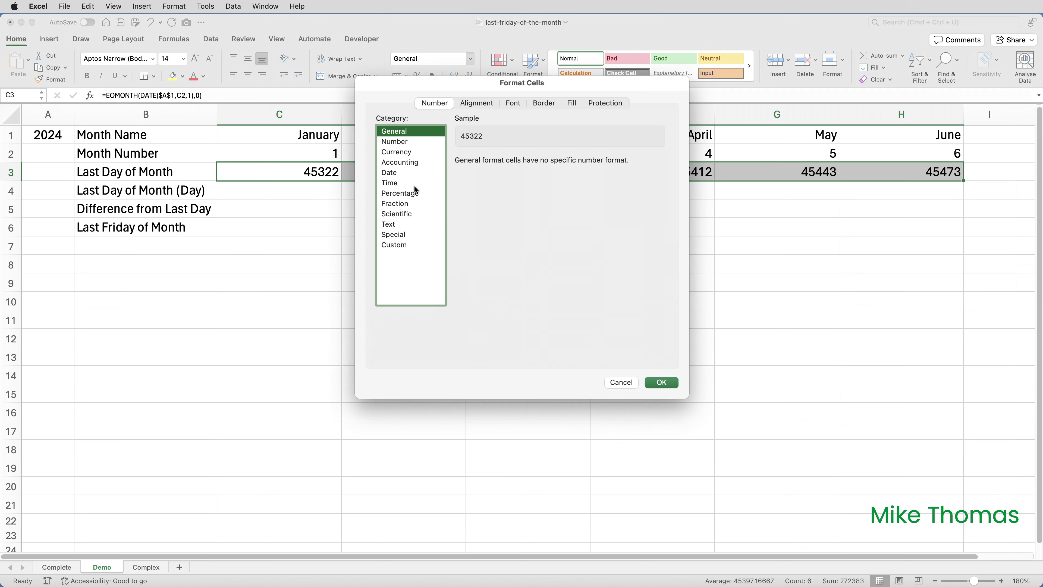
{"action": "left_click", "coordinate": [402, 174]}
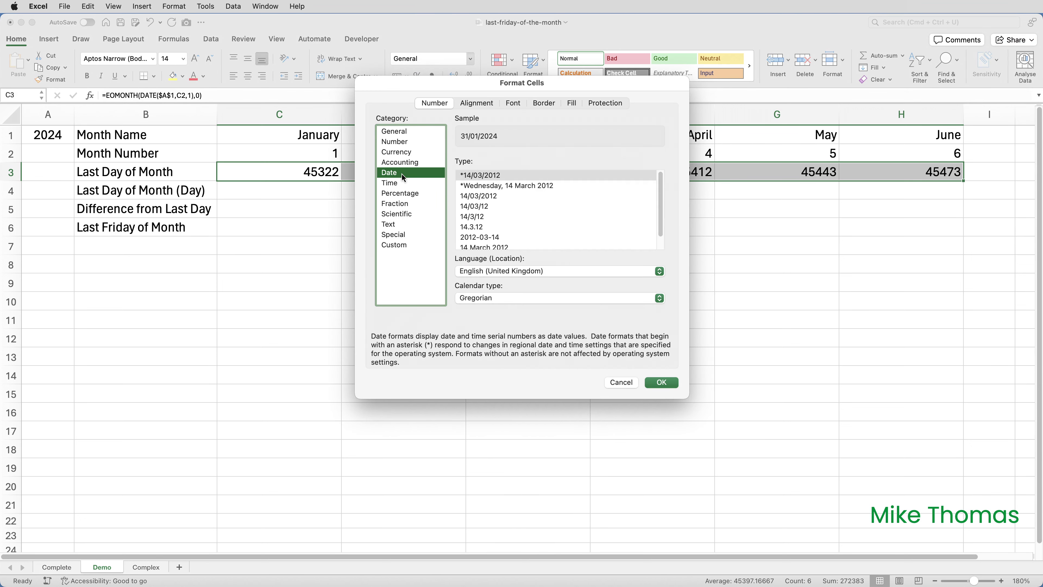
{"action": "scroll", "coordinate": [603, 200], "scroll_direction": "down", "scroll_amount": 1}
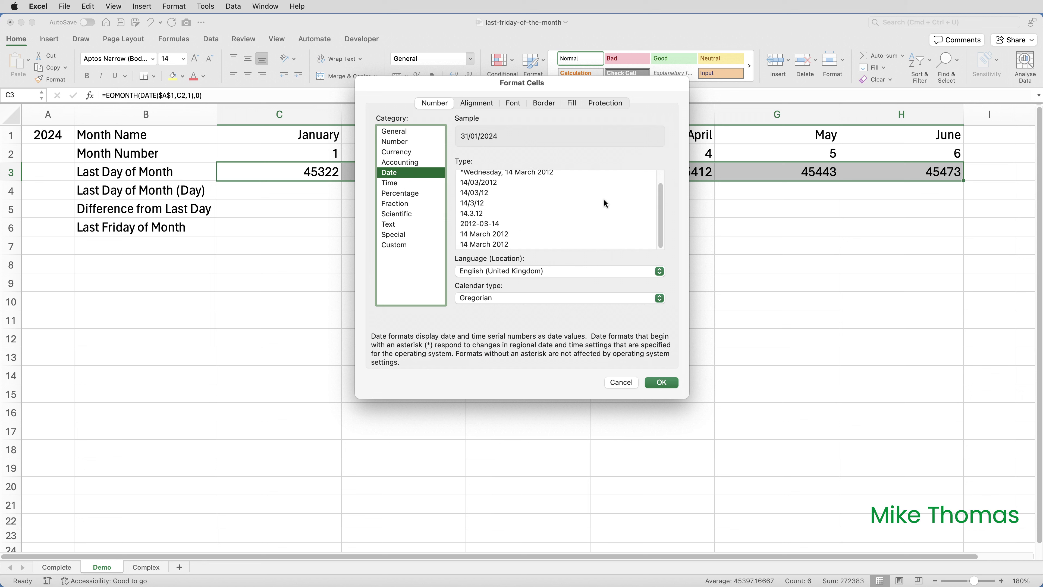
{"action": "scroll", "coordinate": [603, 205], "scroll_direction": "up", "scroll_amount": 1}
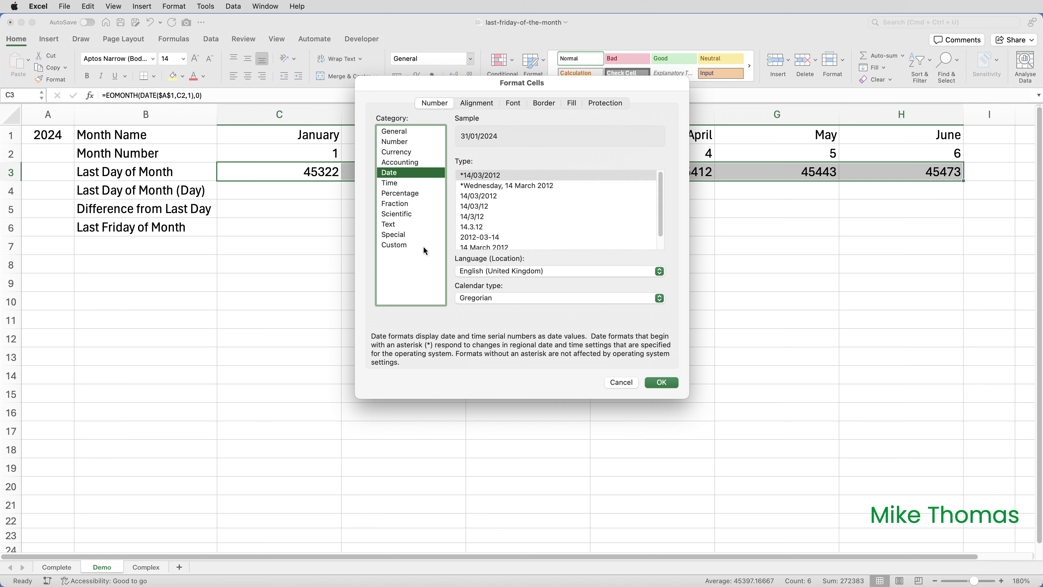
{"action": "left_click", "coordinate": [408, 245]}
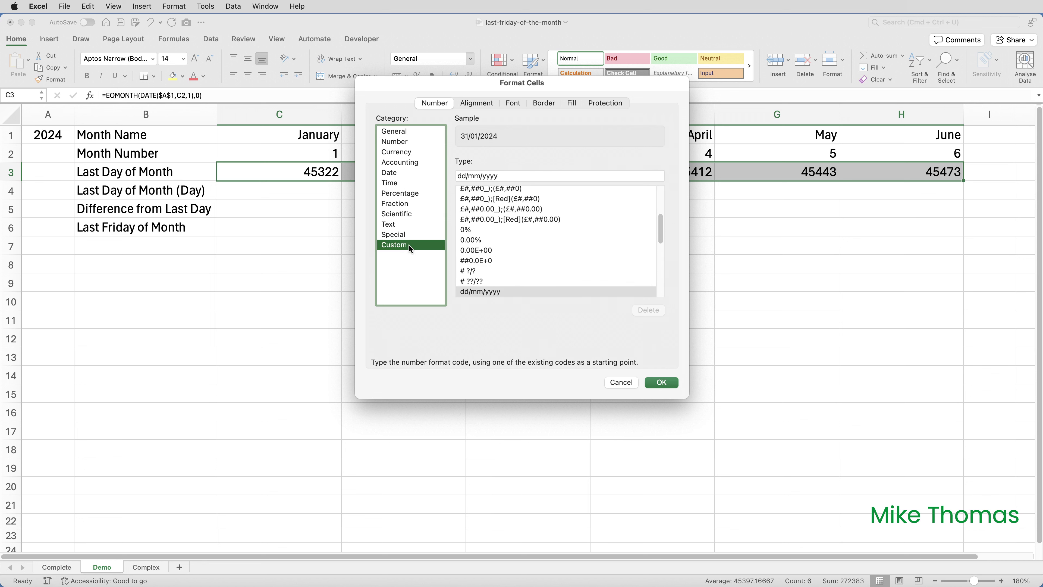
{"action": "left_click", "coordinate": [508, 177]}
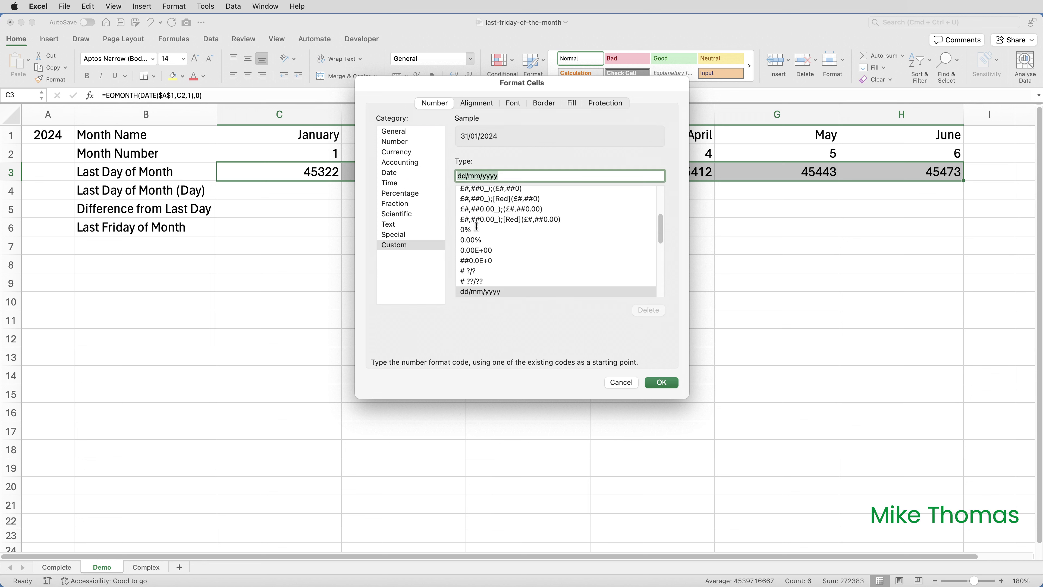
{"action": "type", "text": "DD"}
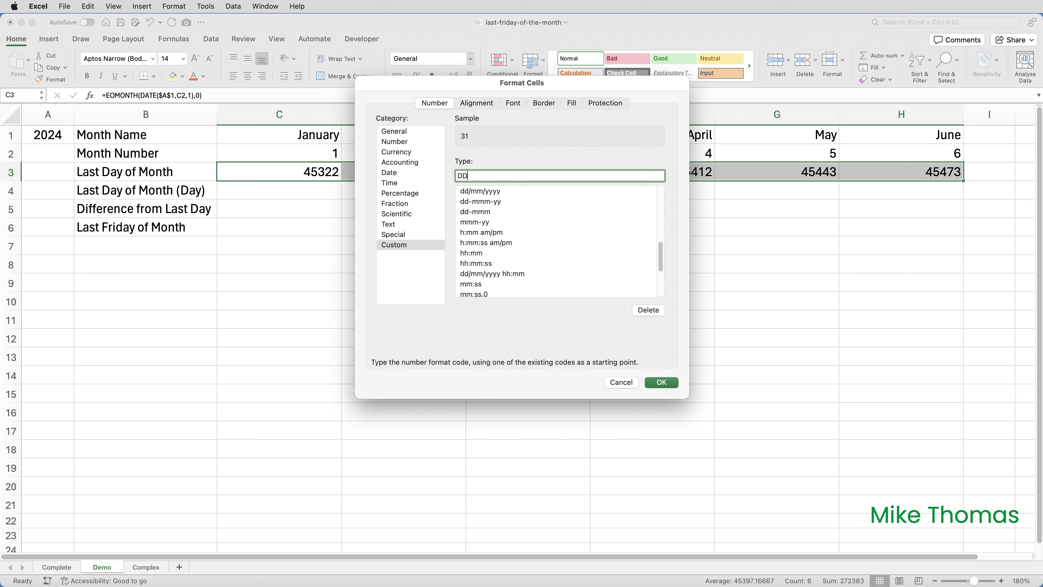
{"action": "type", "text": "-MMM"}
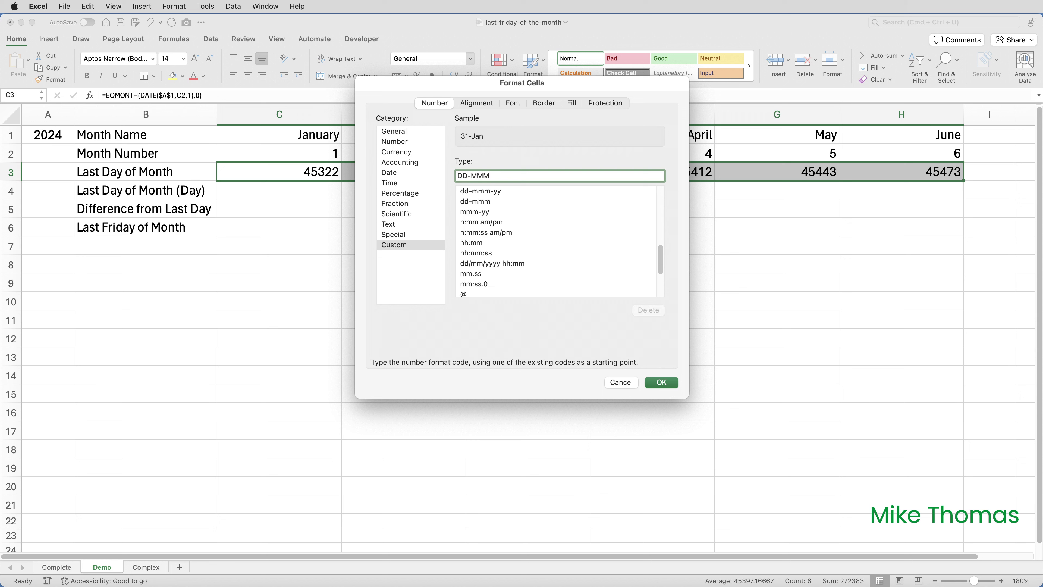
{"action": "type", "text": "-YYYY"}
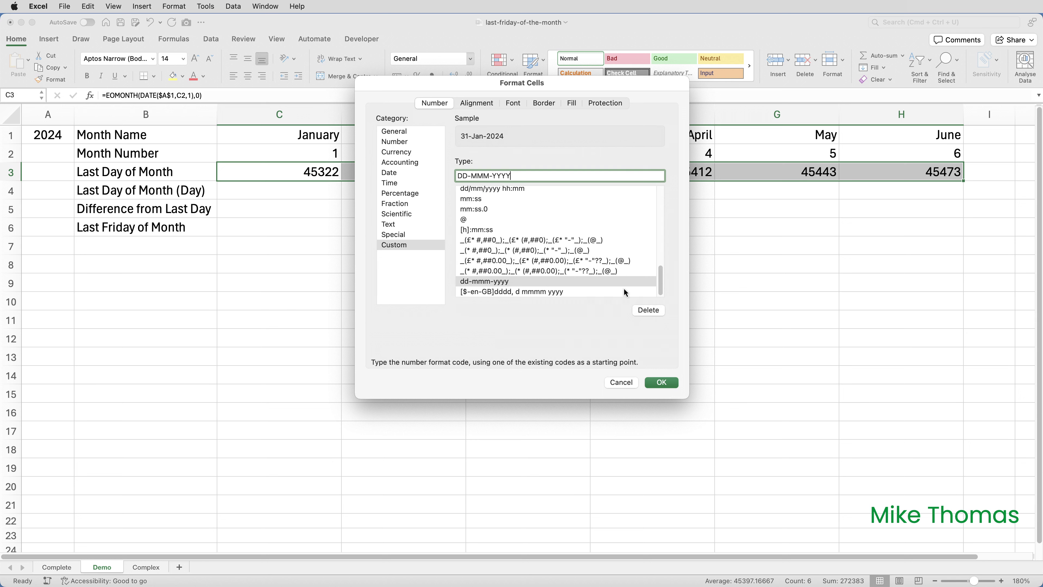
{"action": "left_click", "coordinate": [660, 383]}
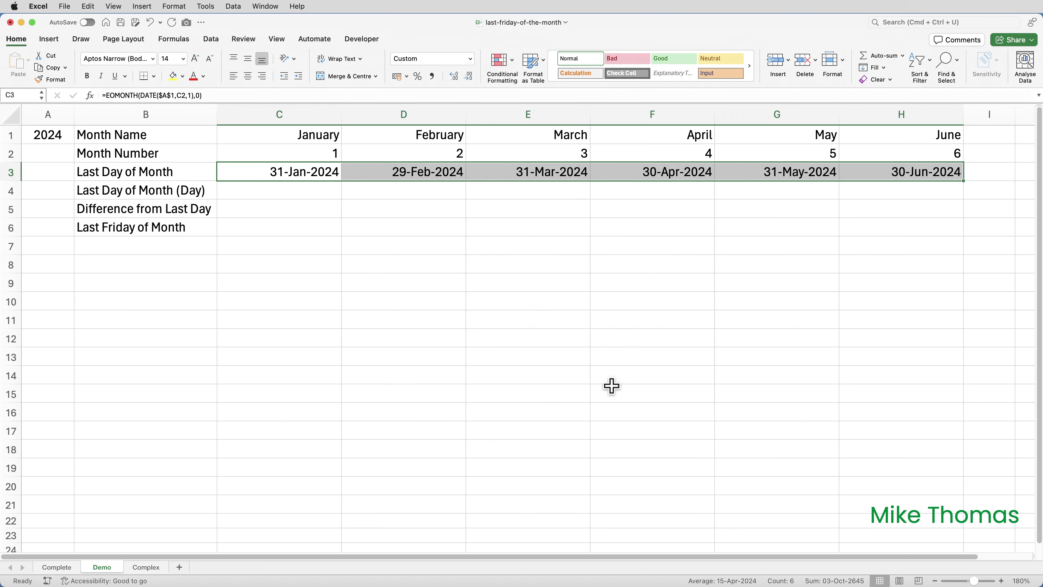
Enter =TEXT(C3,"DDDD") in C4 to show January's month-end weekday name.
{"action": "left_click", "coordinate": [318, 194]}
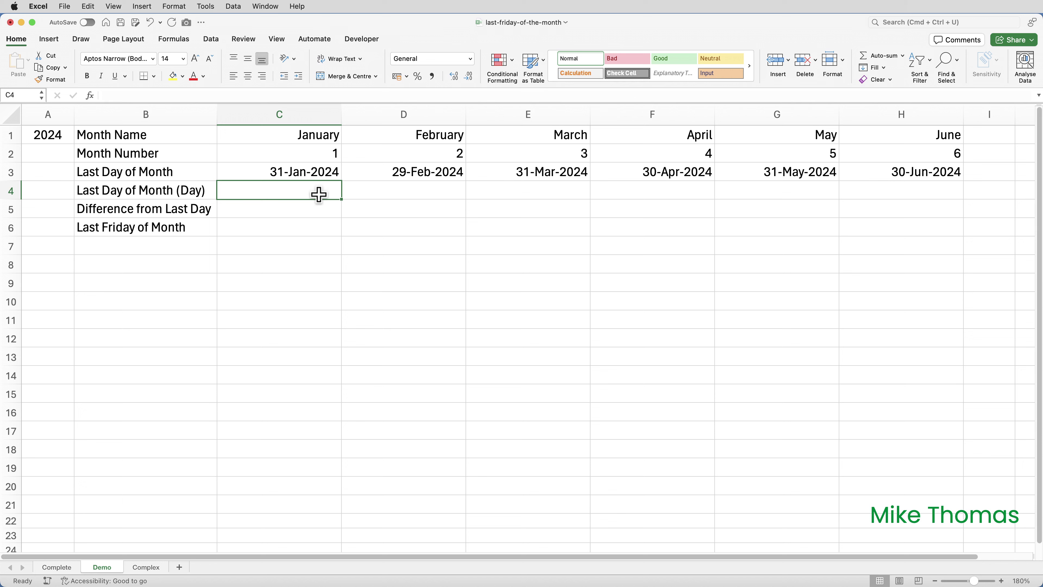
{"action": "type", "text": "=TEXT"}
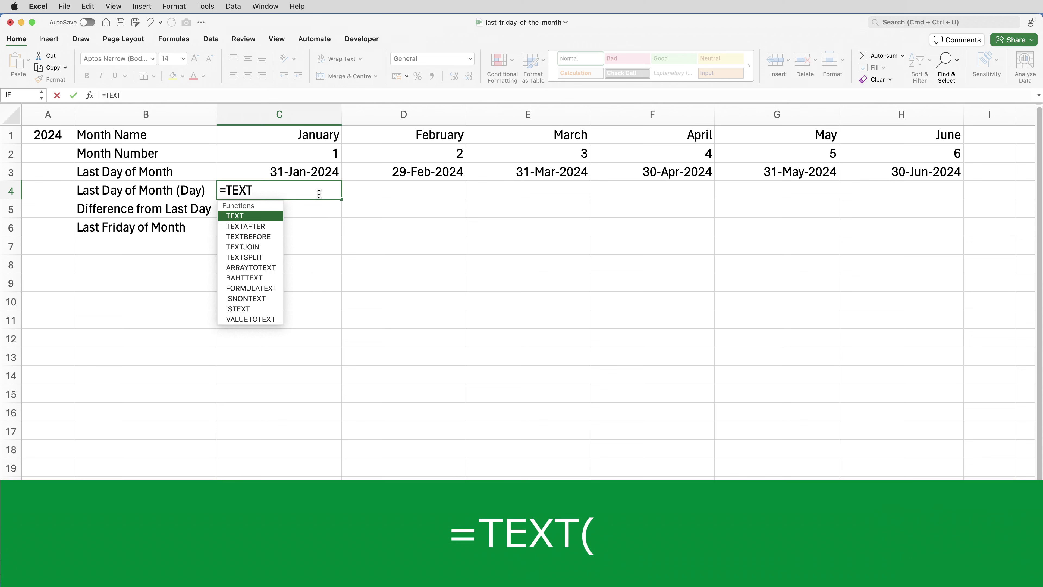
{"action": "type", "text": "("}
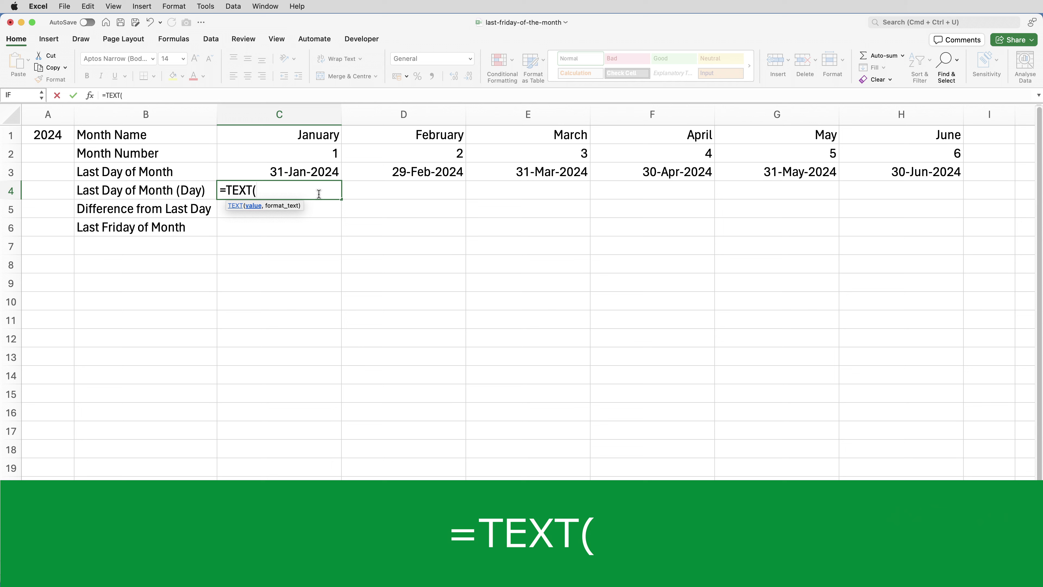
{"action": "left_click", "coordinate": [317, 173]}
{"action": "type", "text": ","}
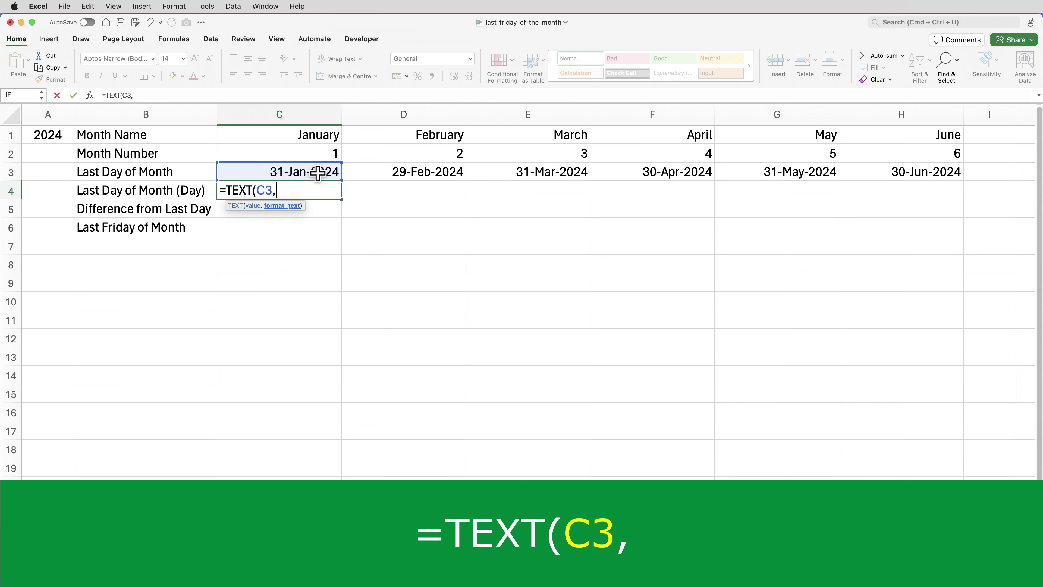
{"action": "type", "text": "\"DDDD"}
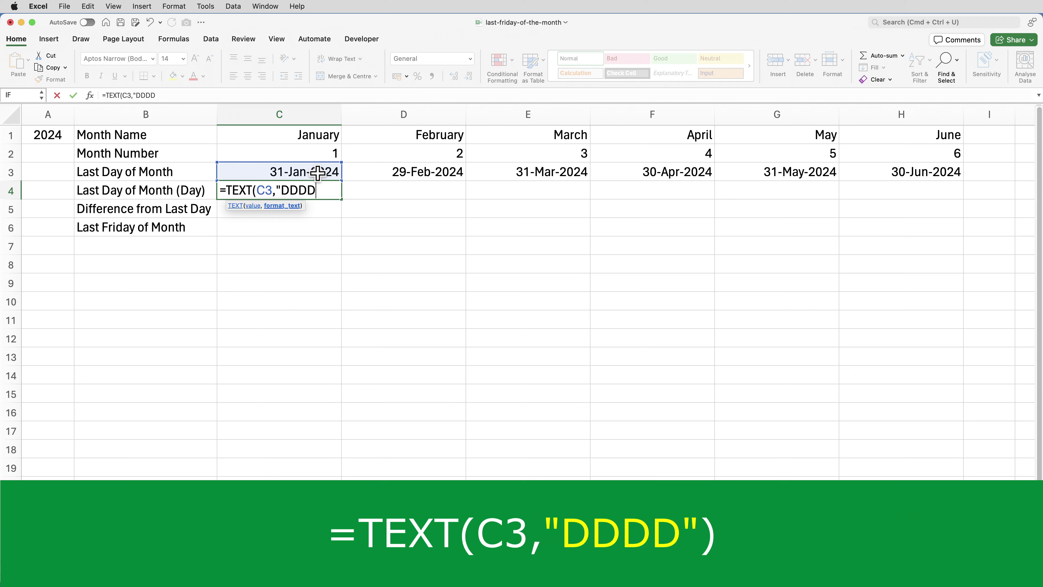
{"action": "type", "text": "\""}
{"action": "type", "text": ")"}
{"action": "key", "text": "ctrl+Return"}
Copy the weekday formula across to H4 and right-align row 4.
{"action": "left_click_drag", "start_coordinate": [341, 199], "coordinate": [924, 199]}
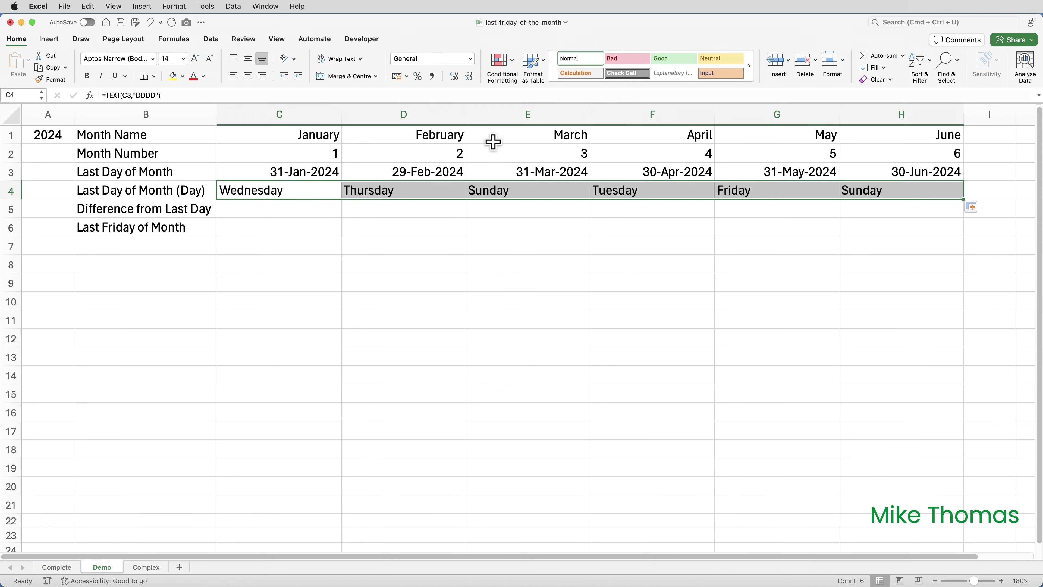
{"action": "left_click", "coordinate": [269, 78]}
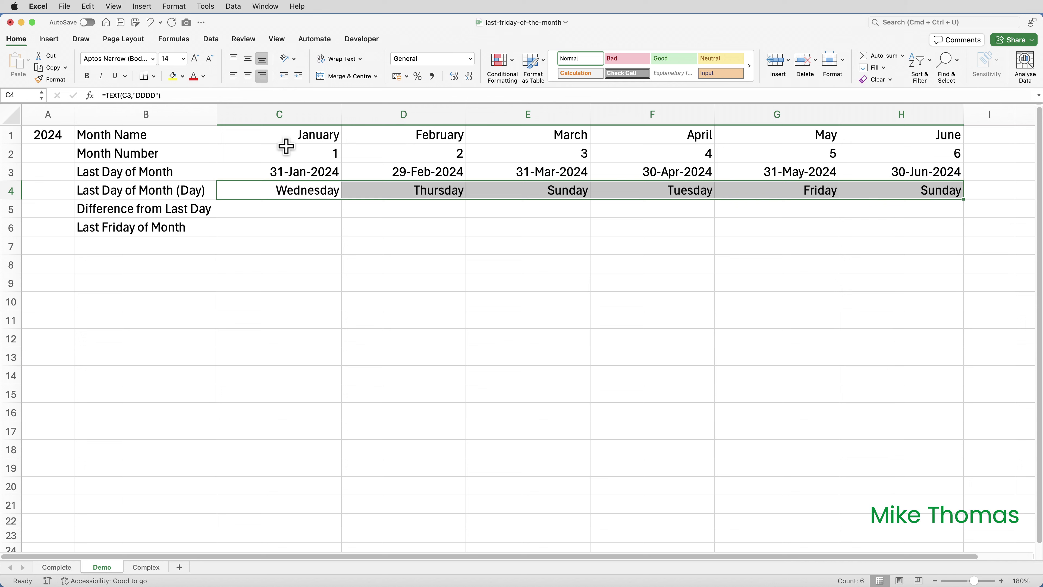
{"action": "left_click", "coordinate": [143, 377]}
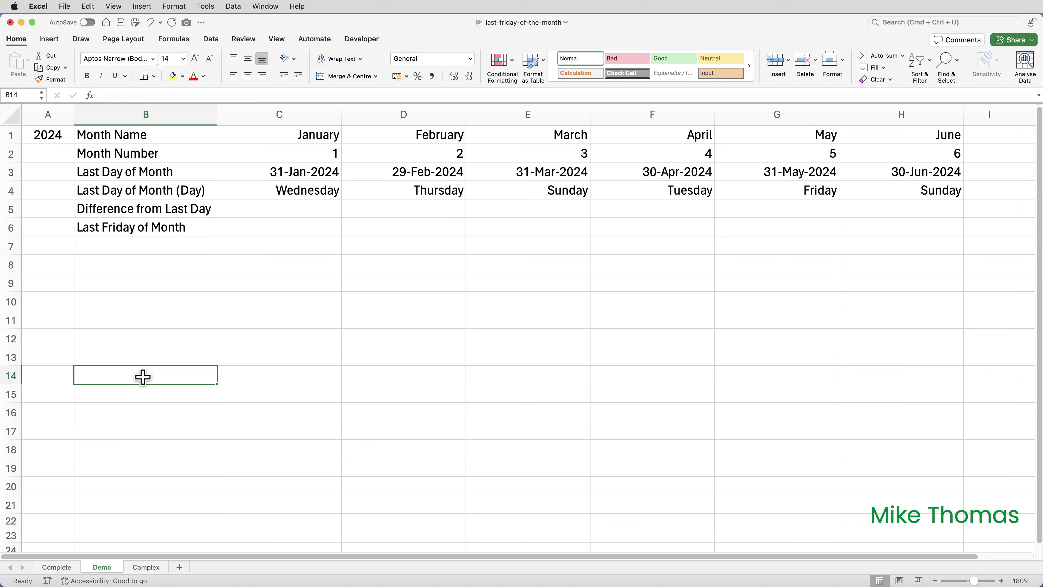
Enter Friday in B14 and auto-fill the weekdays down to Thursday in B20.
{"action": "type", "text": "F"}
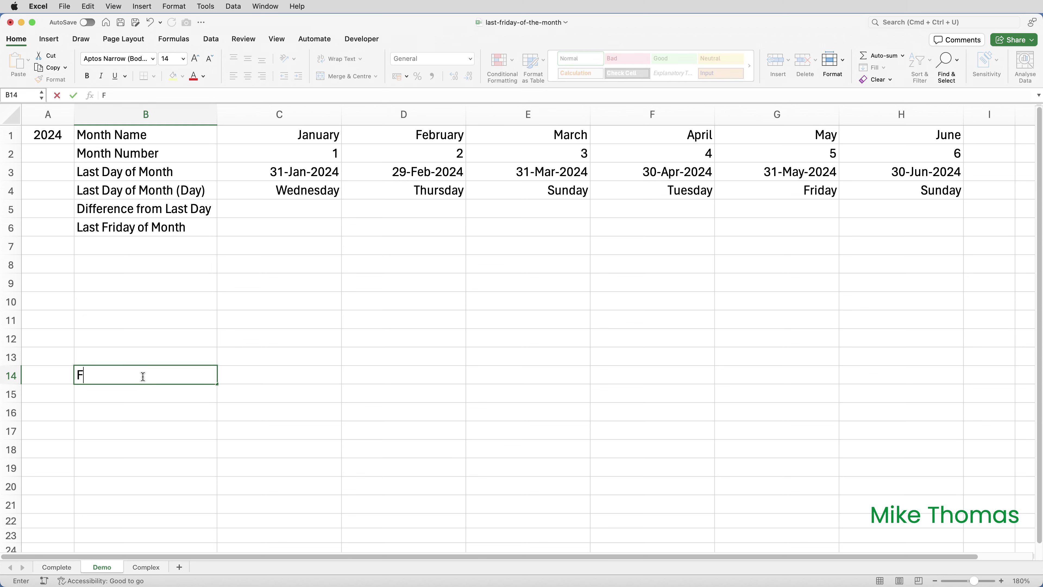
{"action": "type", "text": "riday"}
{"action": "key", "text": "ctrl+Return"}
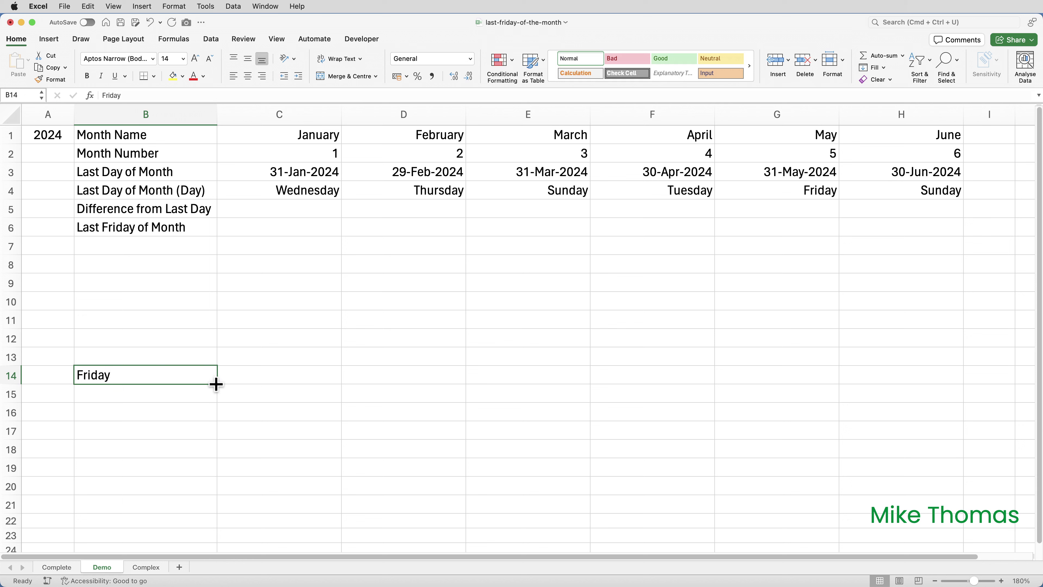
{"action": "left_click_drag", "start_coordinate": [215, 384], "coordinate": [216, 494]}
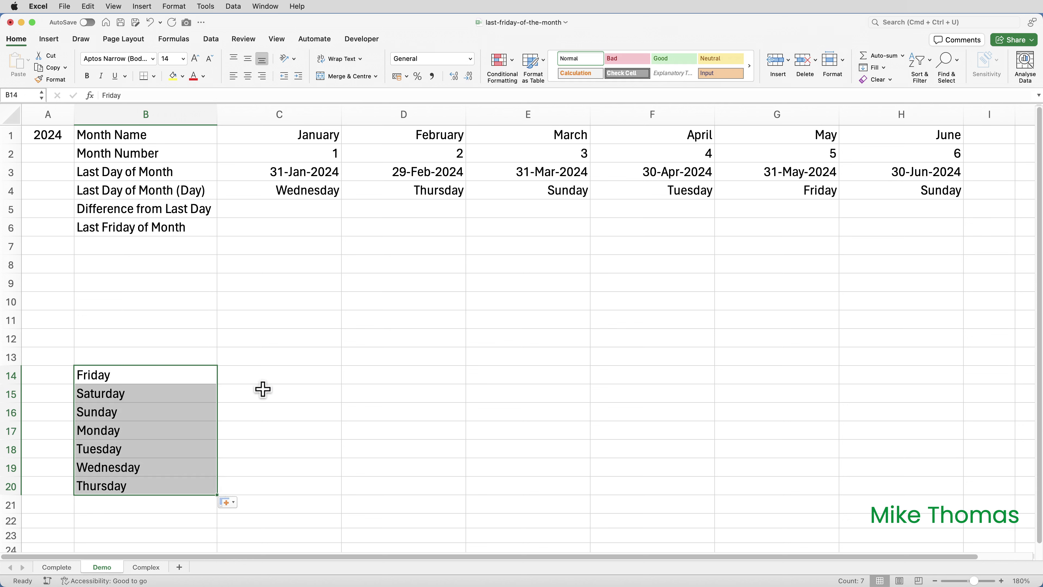
Enter 0 and 1 in C14:C15 and extend the series to 6 in C20.
{"action": "left_click", "coordinate": [262, 373]}
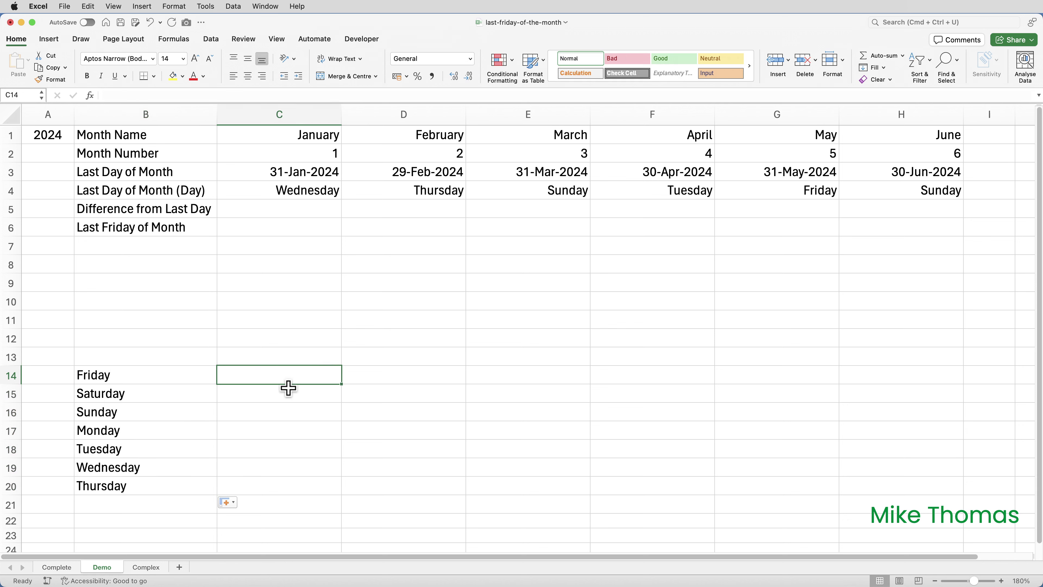
{"action": "type", "text": "0"}
{"action": "key", "text": "Return"}
{"action": "type", "text": "1"}
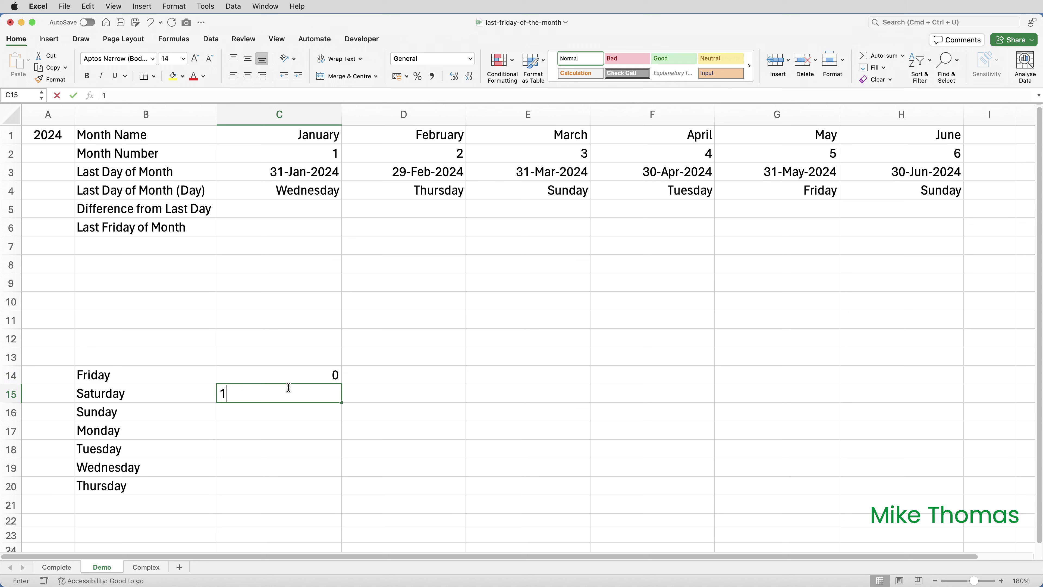
{"action": "key", "text": "ctrl+Return"}
{"action": "key", "text": "Delete"}
{"action": "left_click", "coordinate": [291, 375]}
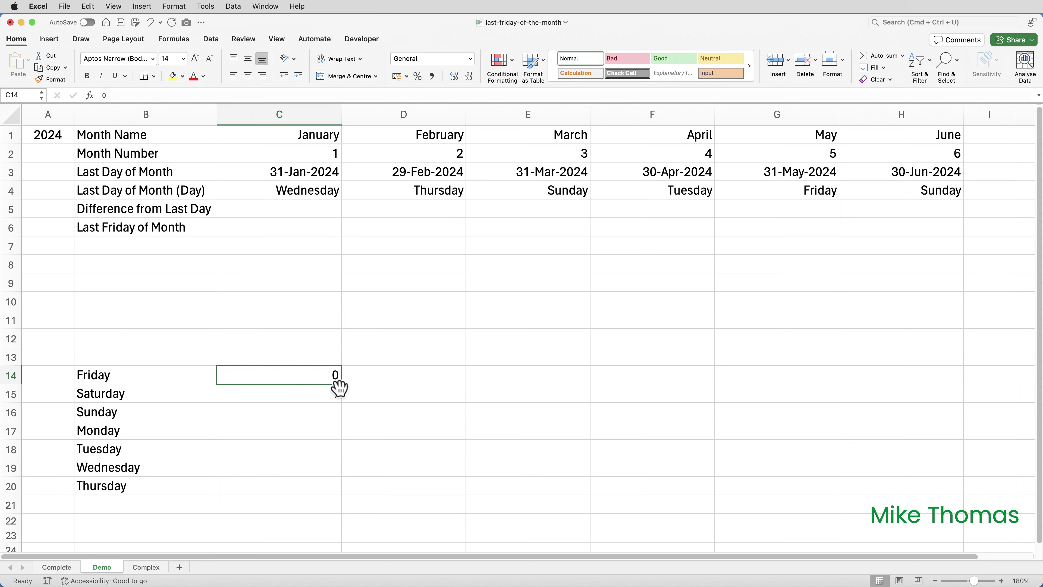
{"action": "left_click_drag", "start_coordinate": [319, 372], "coordinate": [336, 492]}
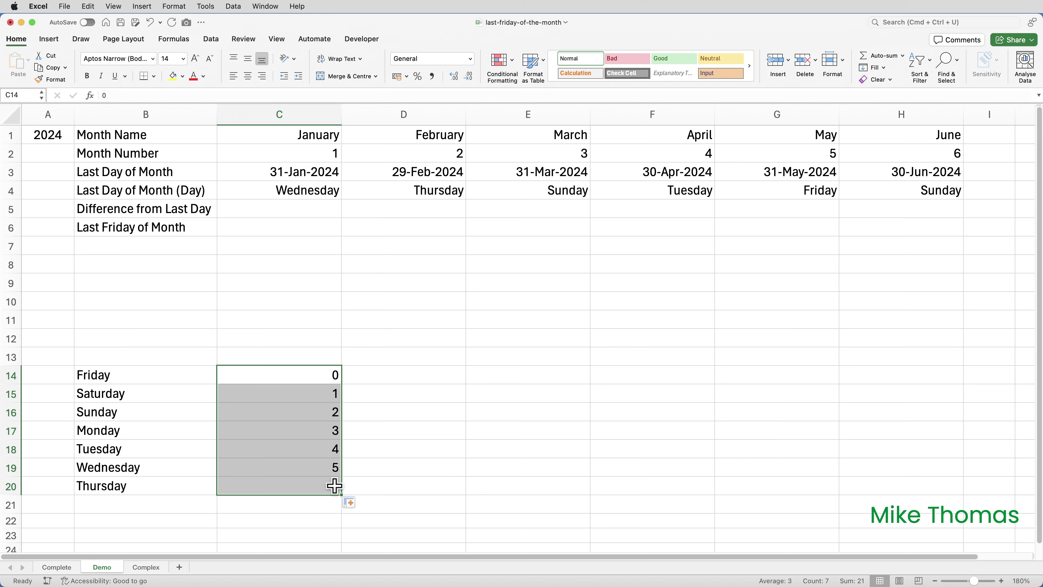
{"action": "left_click", "coordinate": [182, 375]}
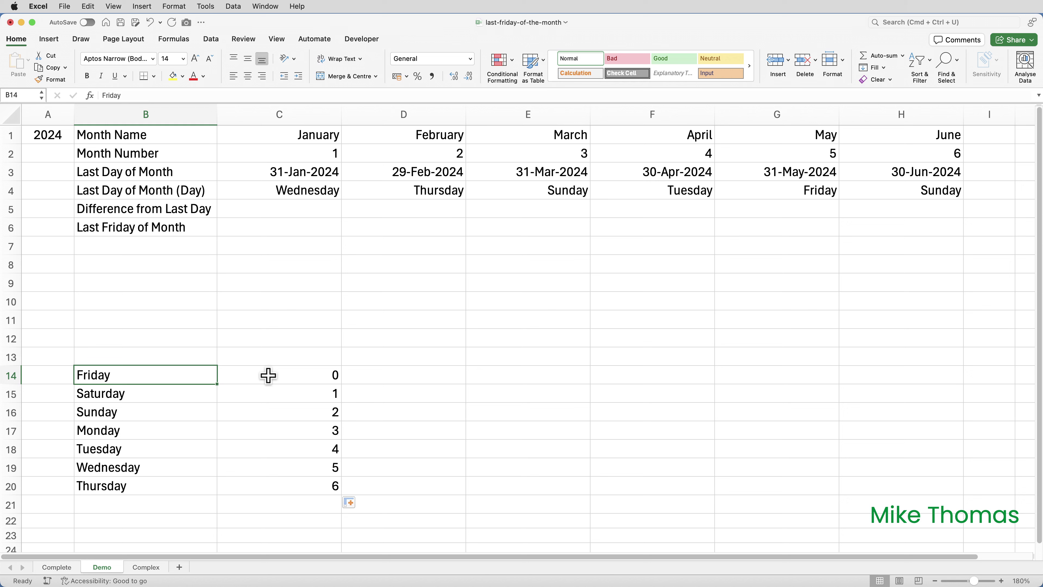
Start an XLOOKUP in C5 looking up C4 in B14:B20, returning from C14:C20.
{"action": "left_click", "coordinate": [300, 209]}
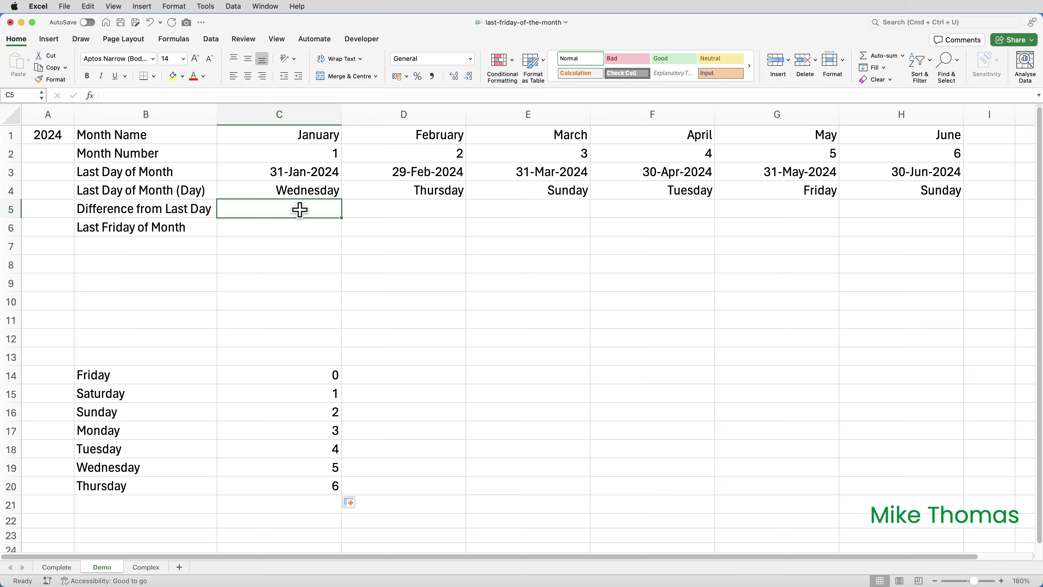
{"action": "type", "text": "=XLO"}
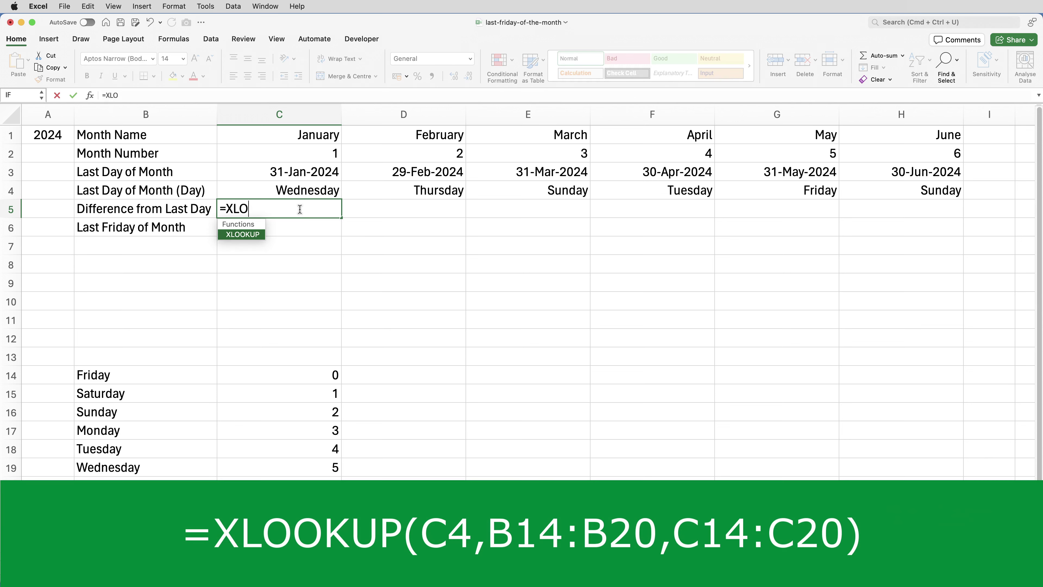
{"action": "key", "text": "Tab"}
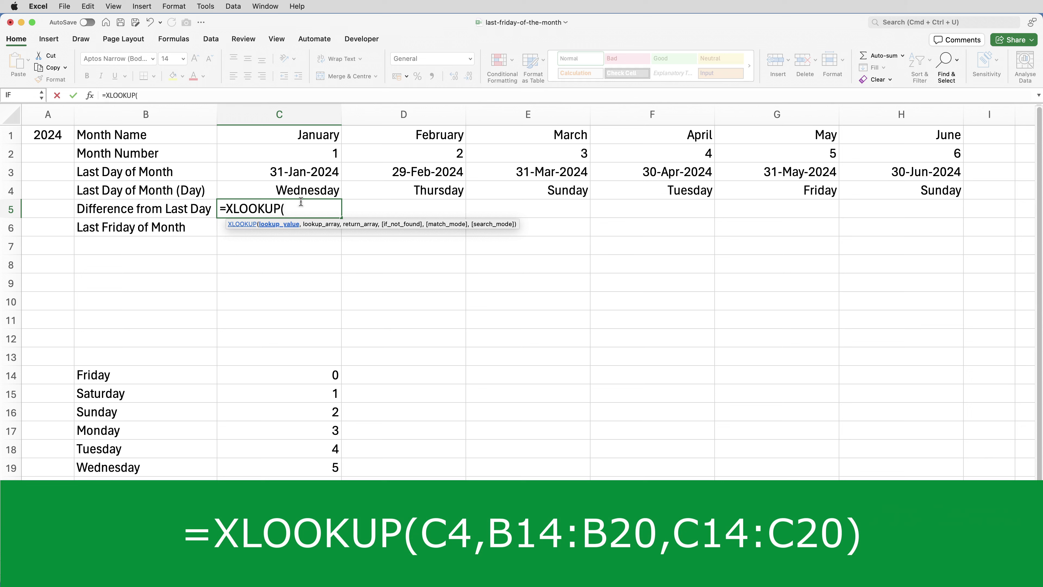
{"action": "left_click", "coordinate": [302, 188]}
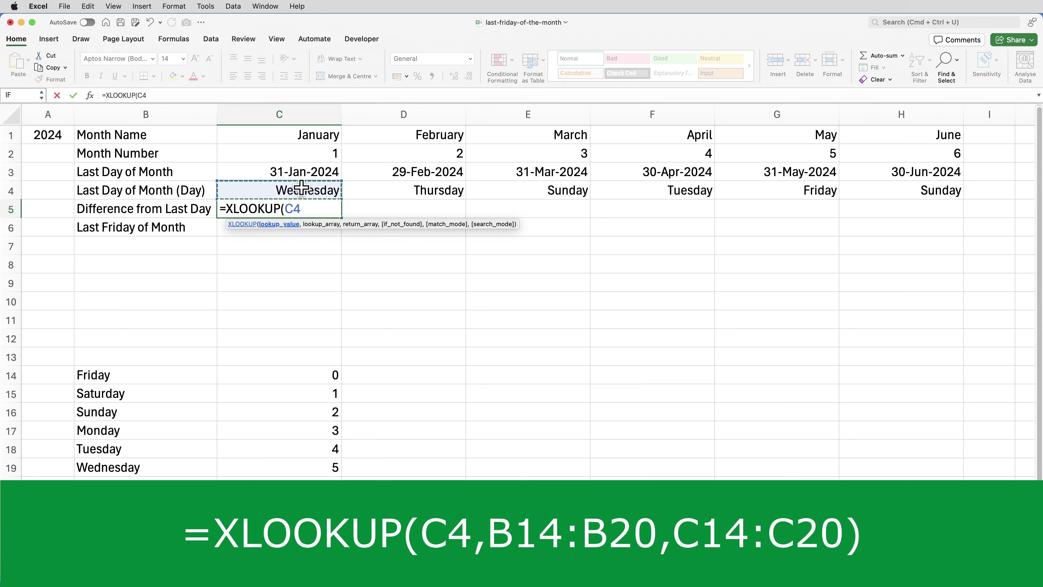
{"action": "type", "text": ","}
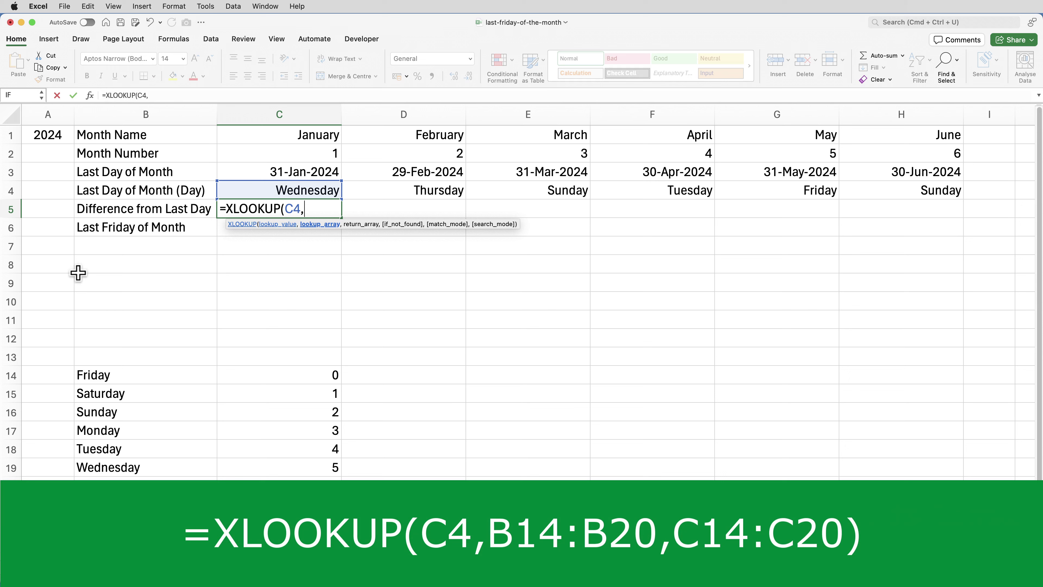
{"action": "left_click_drag", "start_coordinate": [107, 373], "coordinate": [164, 485]}
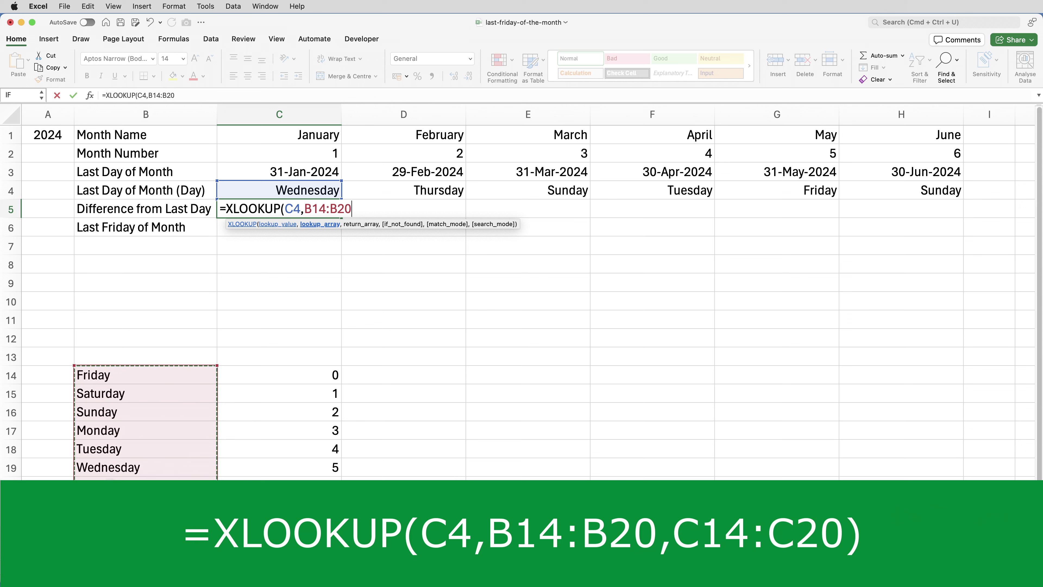
{"action": "type", "text": ","}
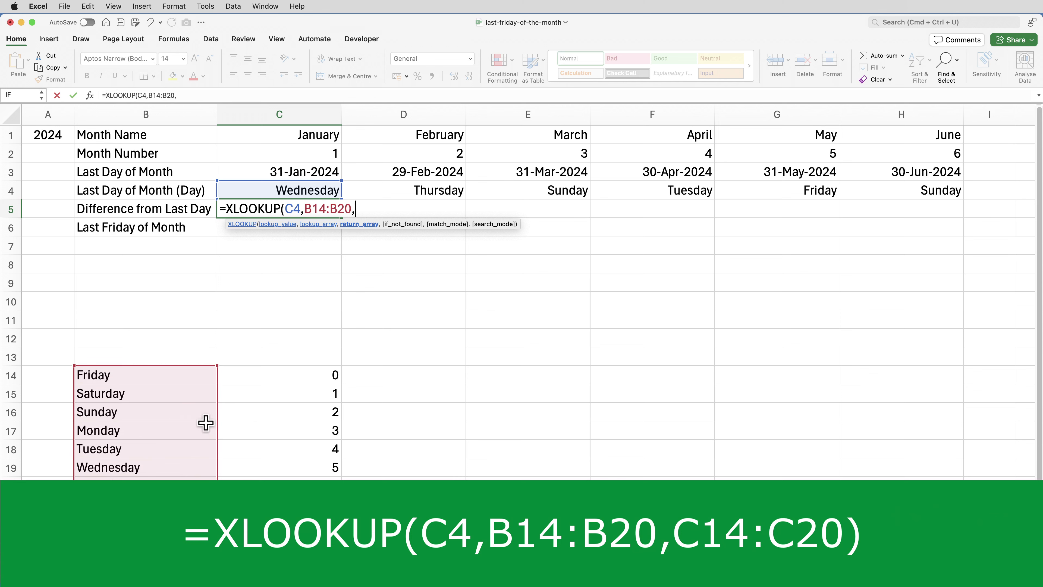
{"action": "left_click_drag", "start_coordinate": [274, 374], "coordinate": [280, 478]}
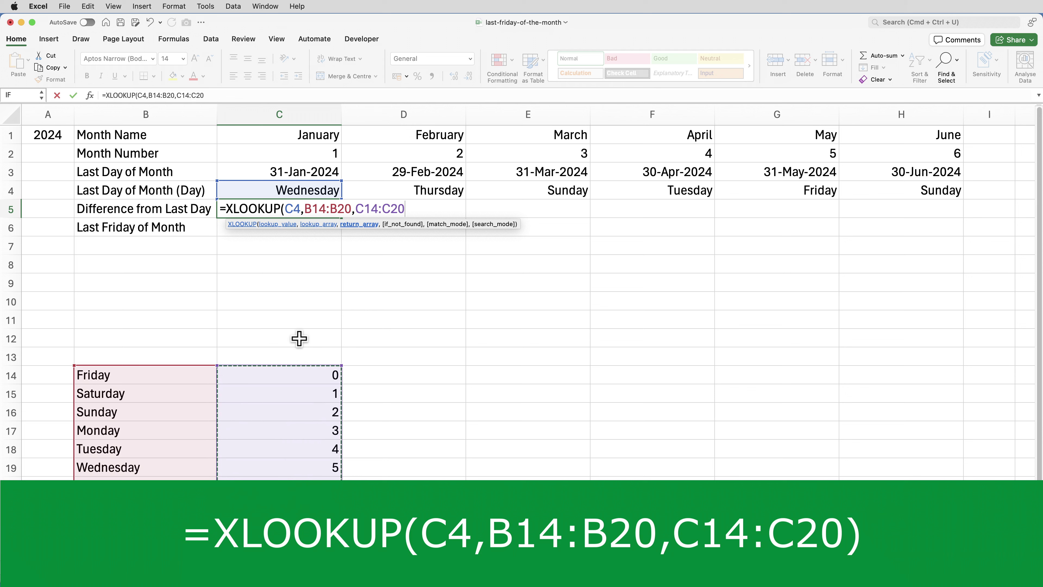
Make both ranges absolute, finish the formula and fill it to H5, giving 5, 6, 2, 4, 0, 2.
{"action": "left_click", "coordinate": [311, 209]}
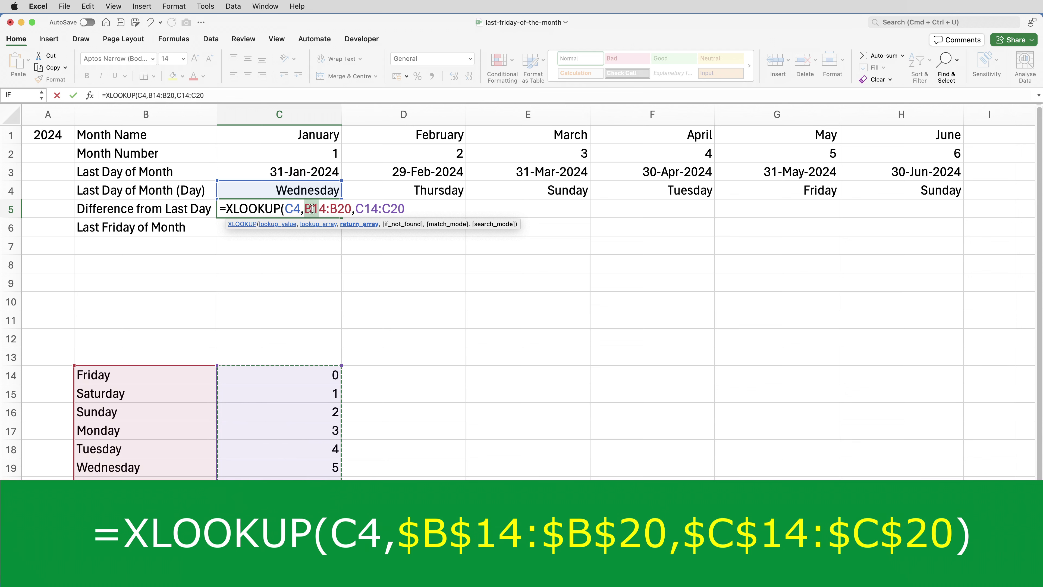
{"action": "left_click_drag", "start_coordinate": [311, 208], "coordinate": [349, 208]}
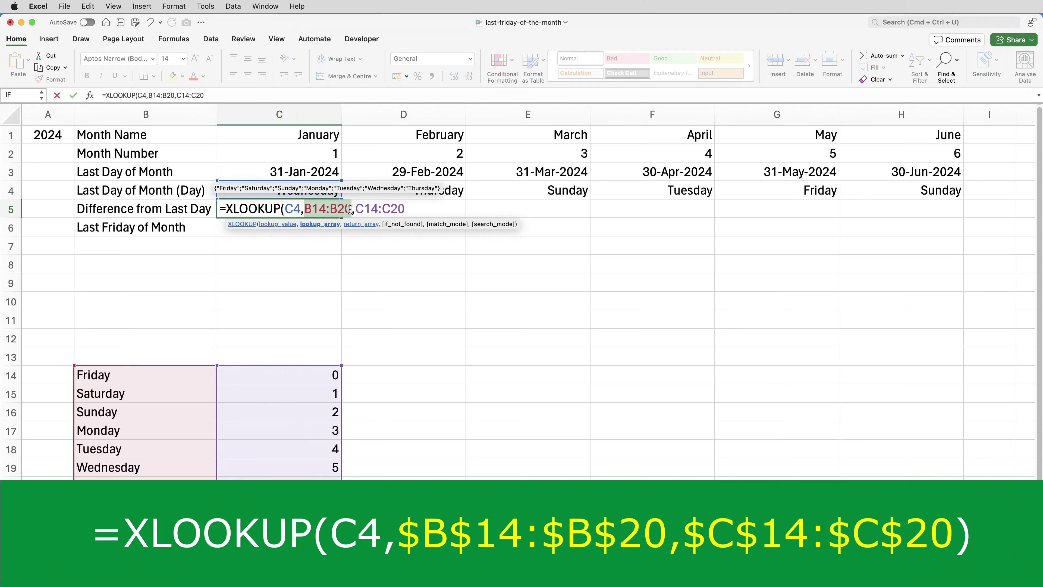
{"action": "key", "text": "F4"}
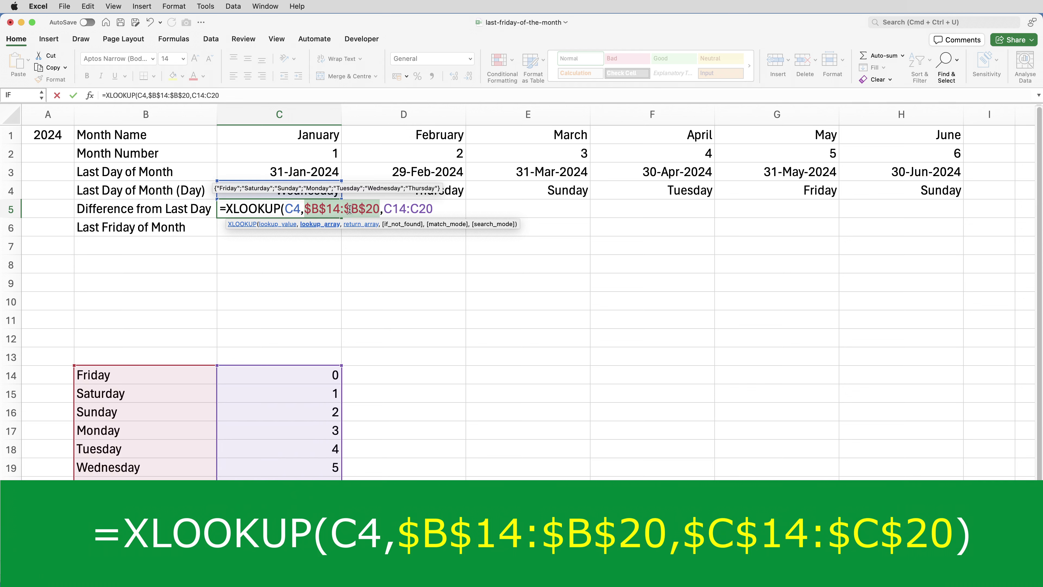
{"action": "left_click_drag", "start_coordinate": [387, 209], "coordinate": [430, 209]}
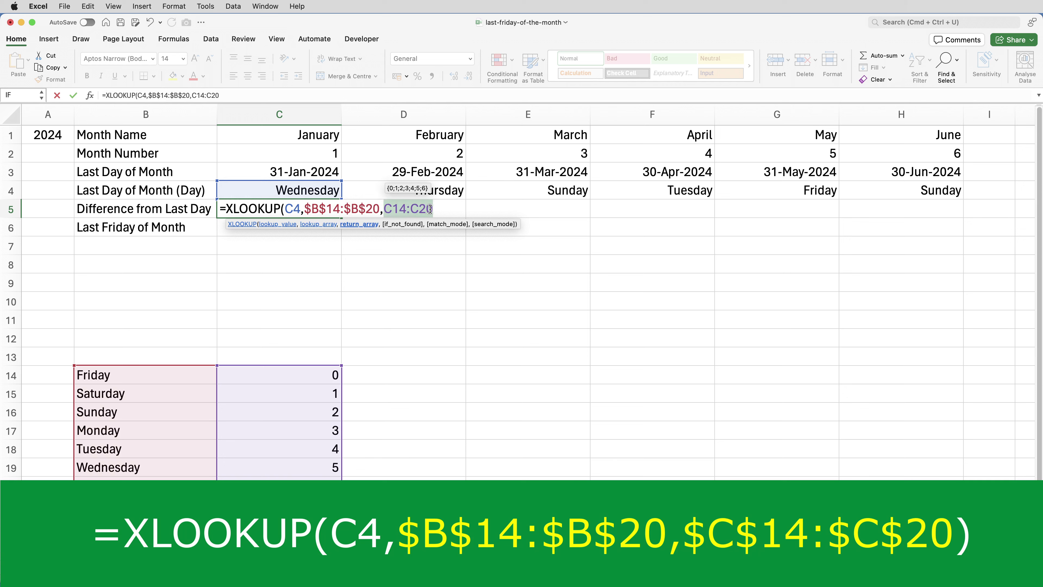
{"action": "key", "text": "F4"}
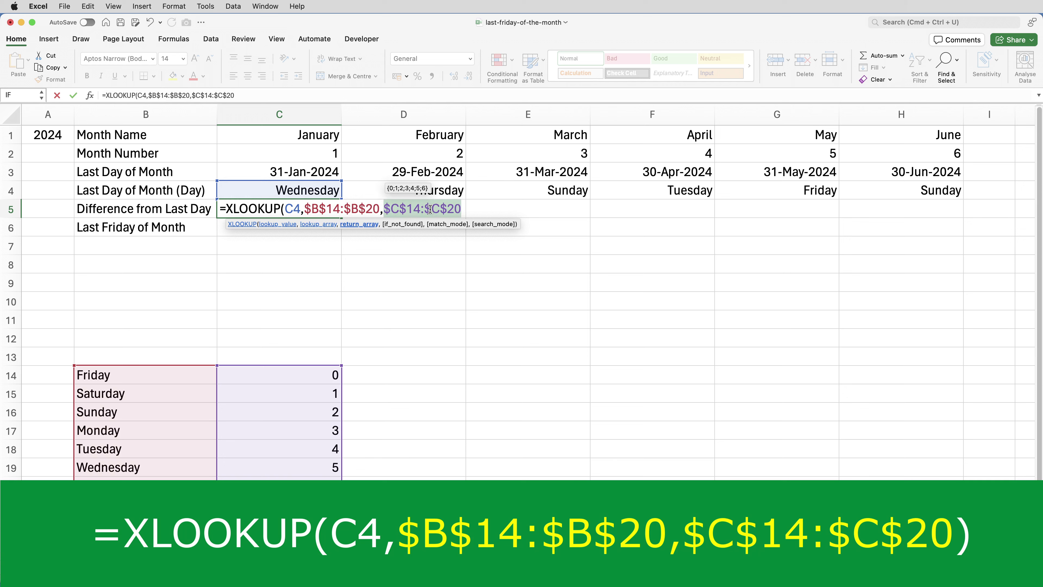
{"action": "left_click", "coordinate": [461, 207]}
{"action": "type", "text": ")"}
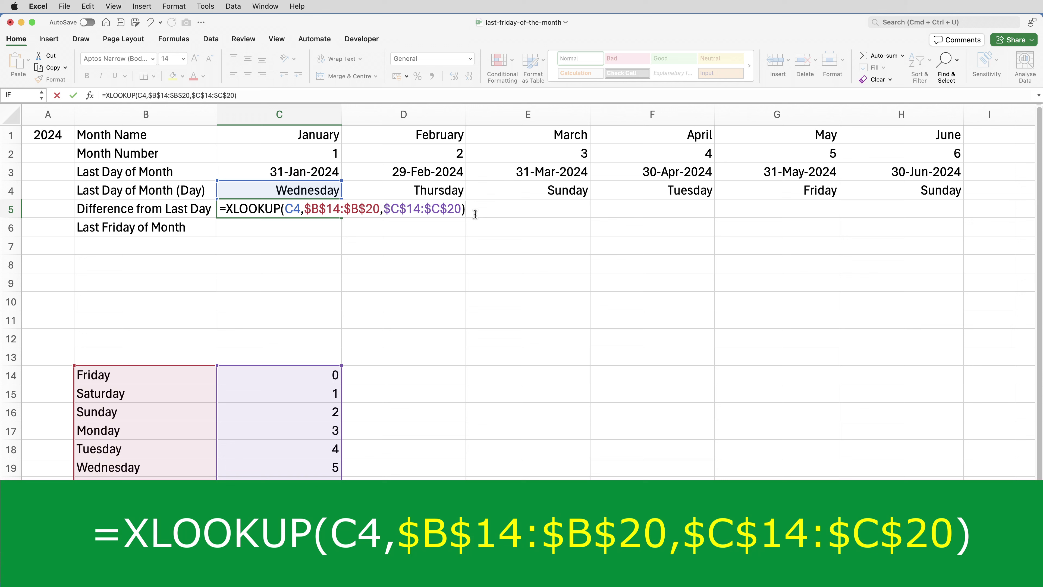
{"action": "key", "text": "ctrl+Return"}
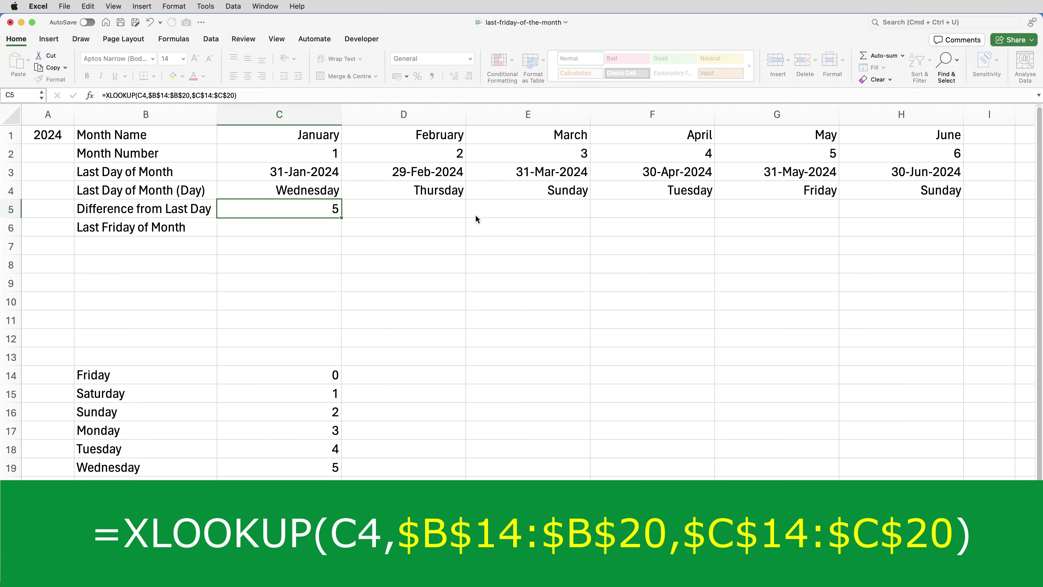
{"action": "left_click_drag", "start_coordinate": [343, 218], "coordinate": [888, 222]}
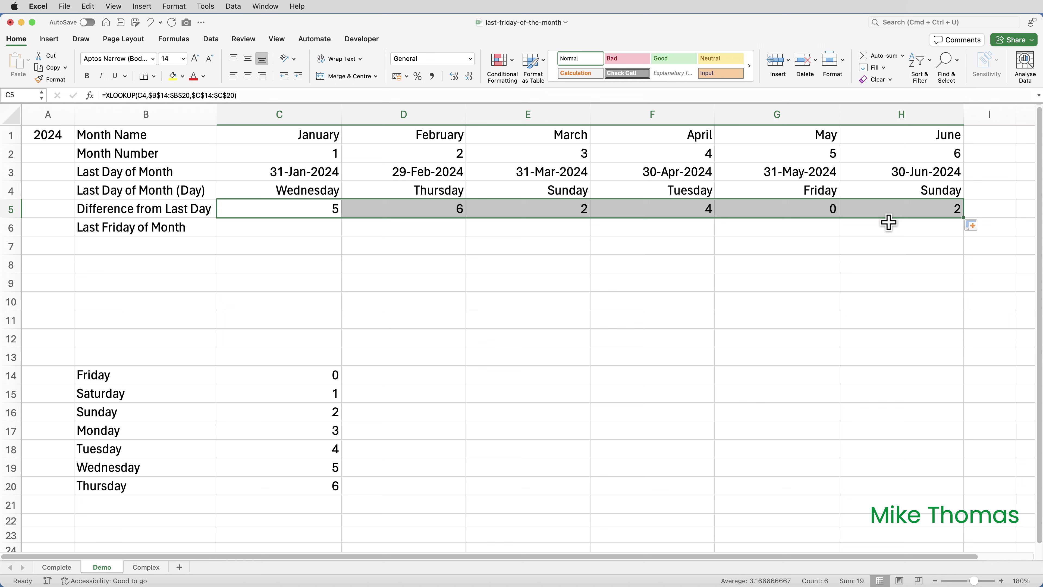
{"action": "left_click", "coordinate": [307, 229]}
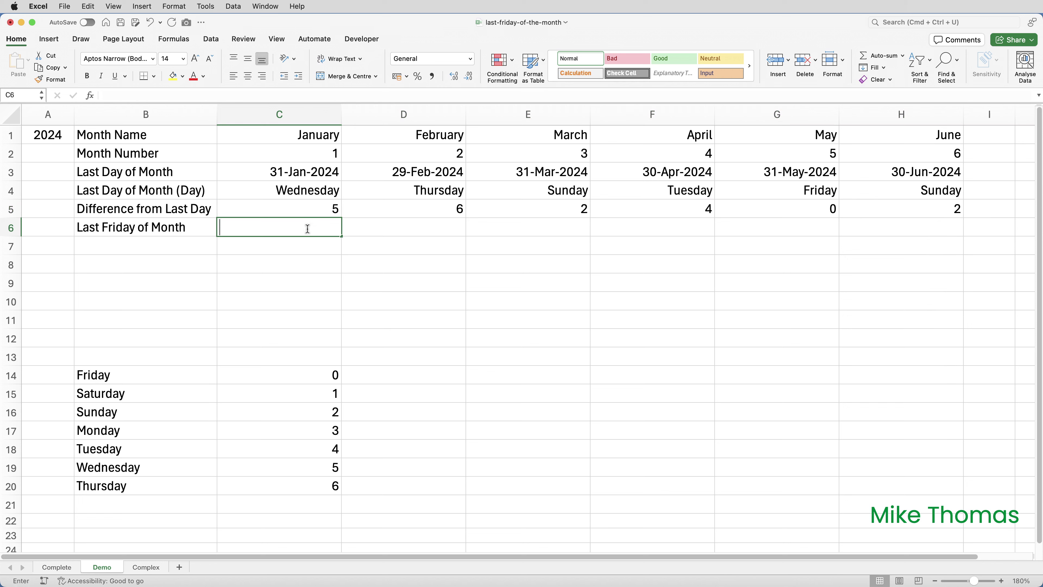
Enter =C3-C5 in C6 and copy it across to H6.
{"action": "type", "text": "=C3"}
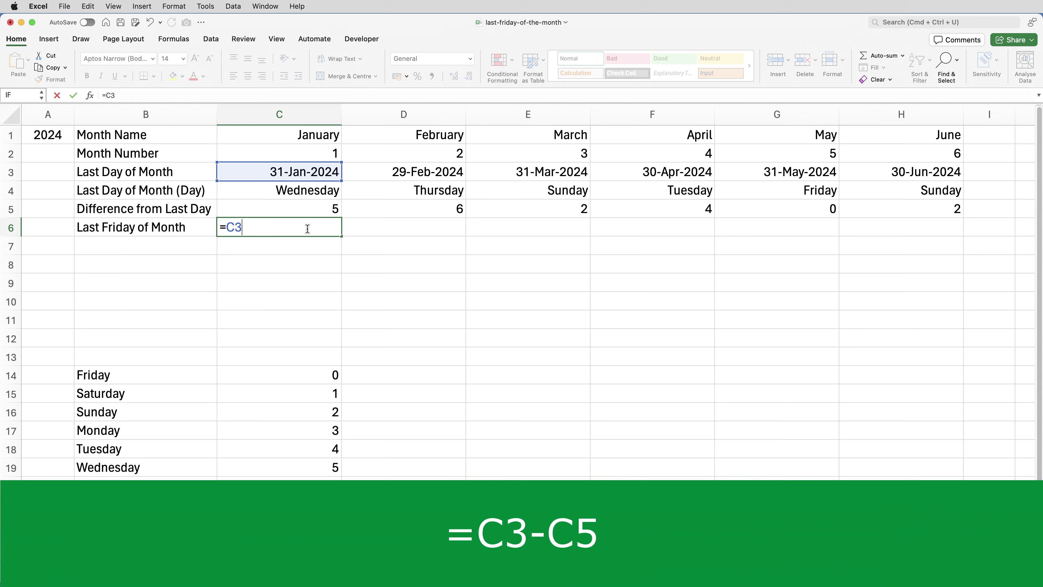
{"action": "type", "text": "-C5"}
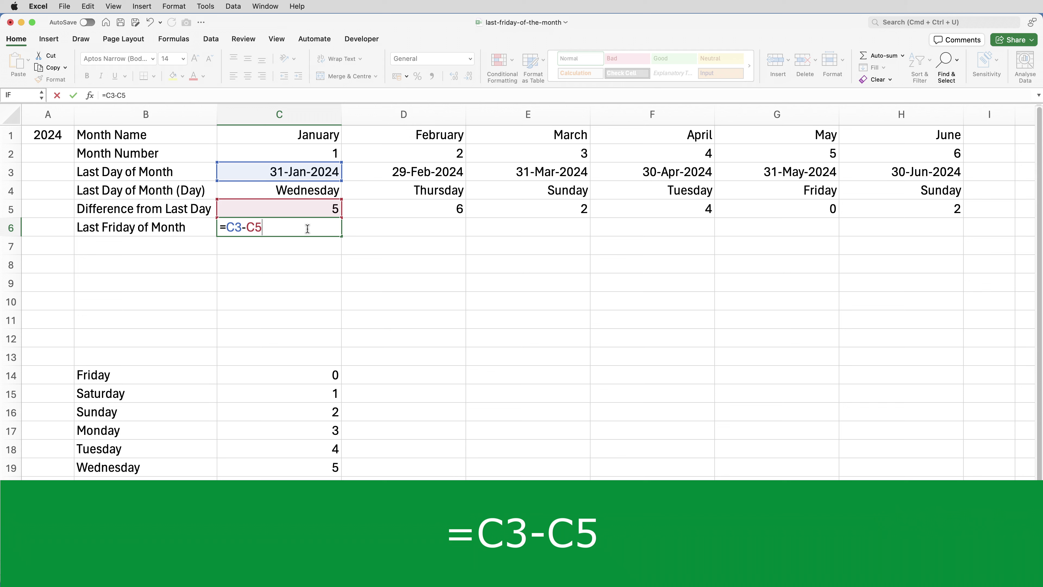
{"action": "key", "text": "Return"}
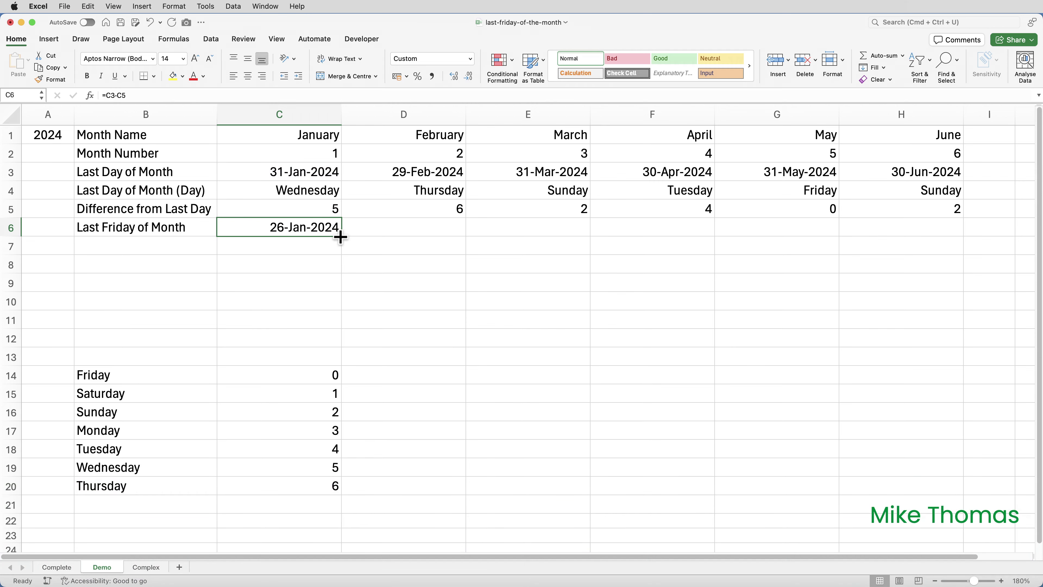
{"action": "left_click_drag", "start_coordinate": [343, 236], "coordinate": [936, 238]}
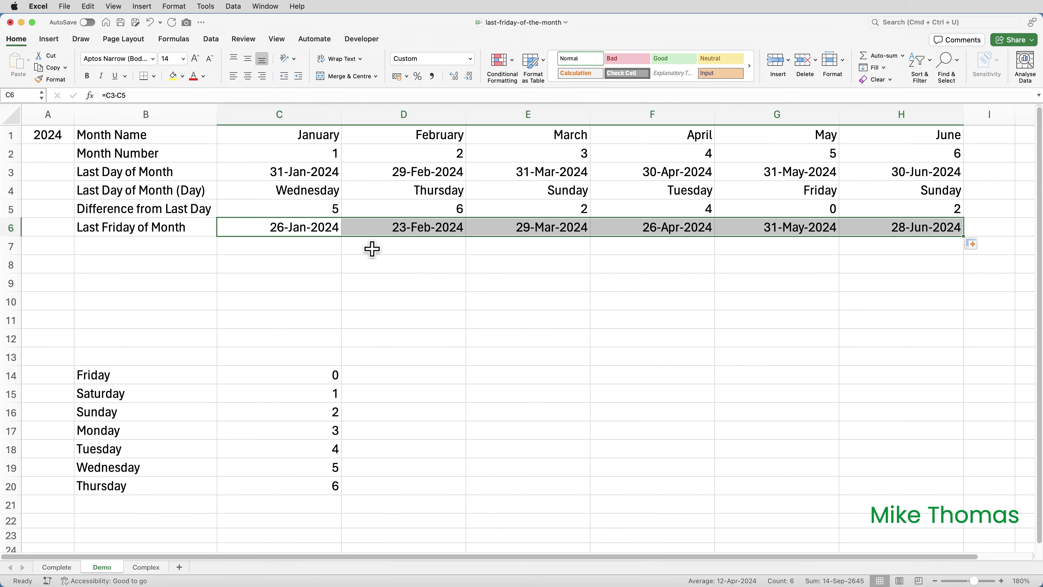
{"action": "left_click", "coordinate": [314, 243]}
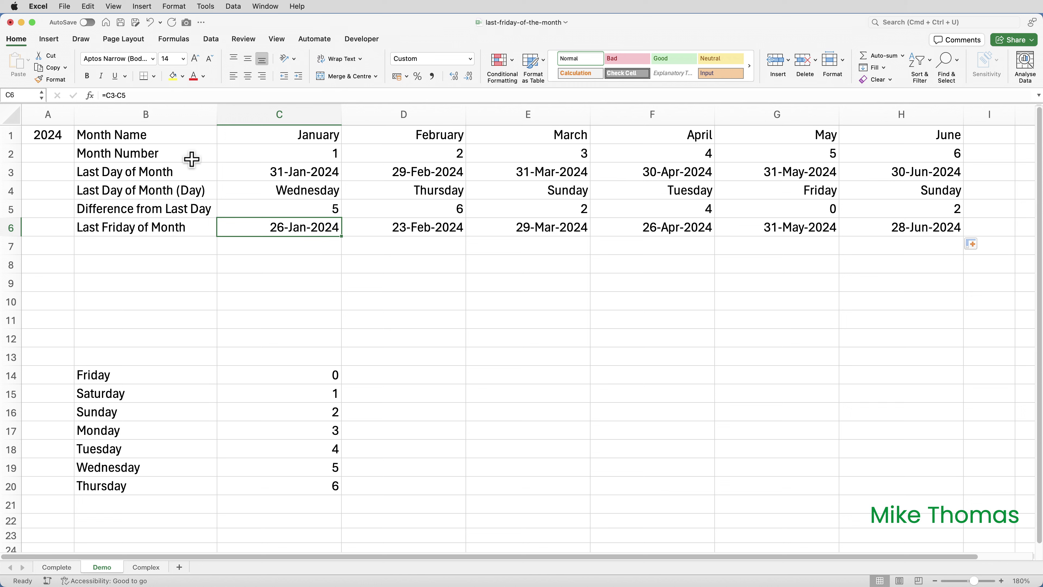
{"action": "left_click", "coordinate": [65, 137]}
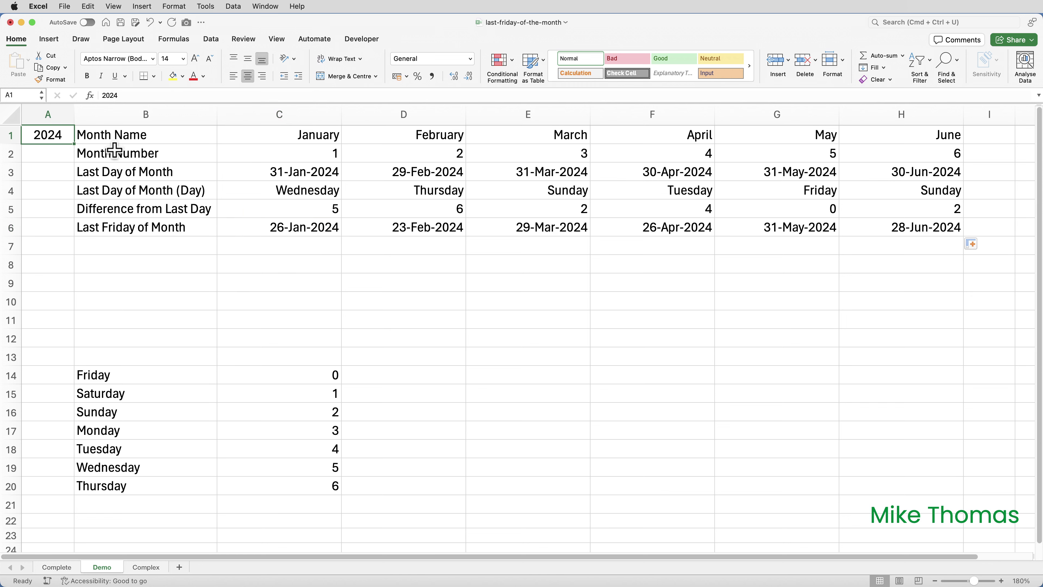
{"action": "type", "text": "2025"}
{"action": "key", "text": "Return"}
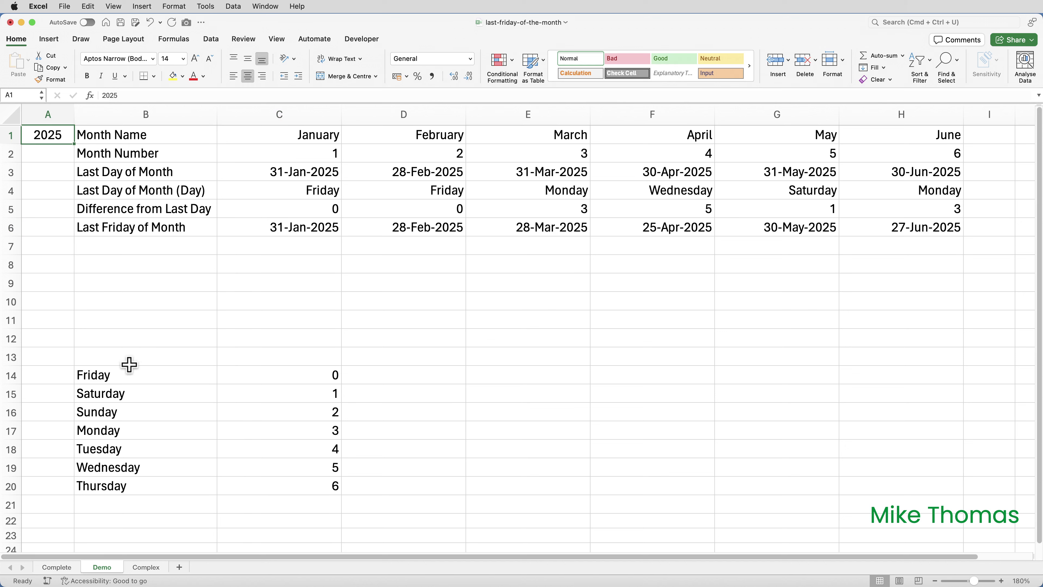
{"action": "left_click", "coordinate": [127, 374]}
{"action": "type", "text": "Wednes"}
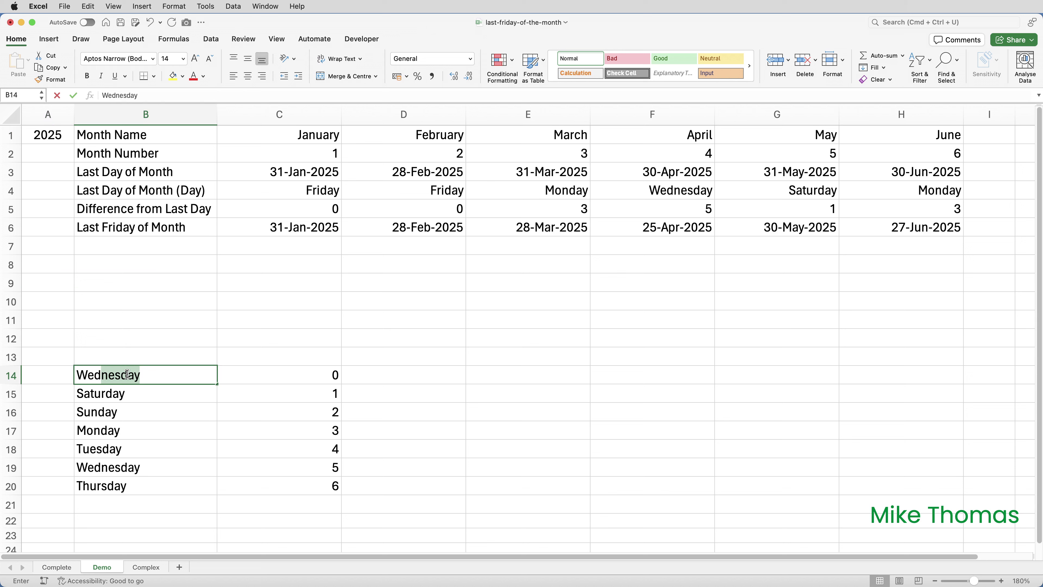
{"action": "key", "text": "Return"}
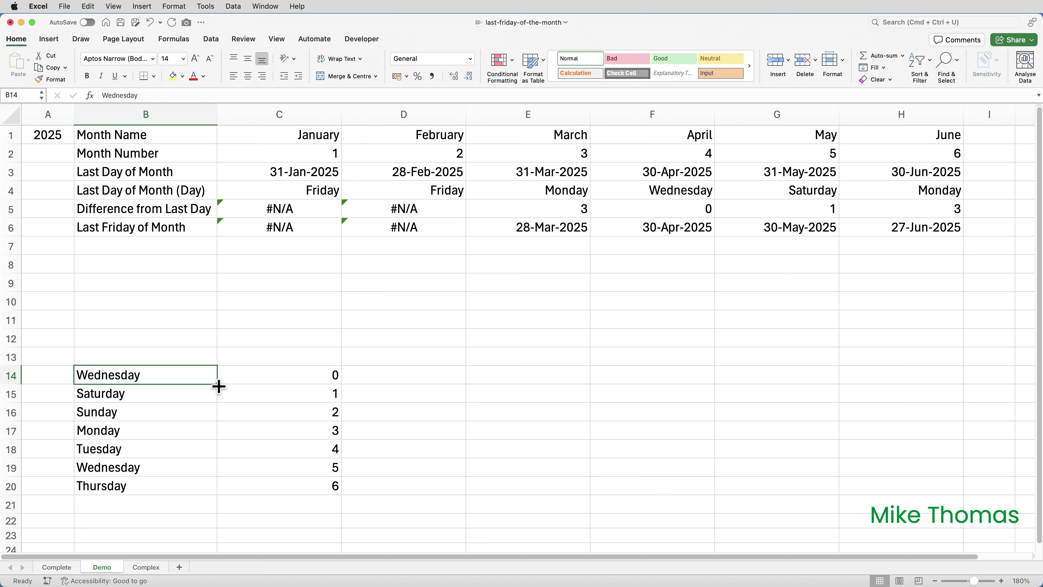
{"action": "left_click_drag", "start_coordinate": [217, 384], "coordinate": [197, 492]}
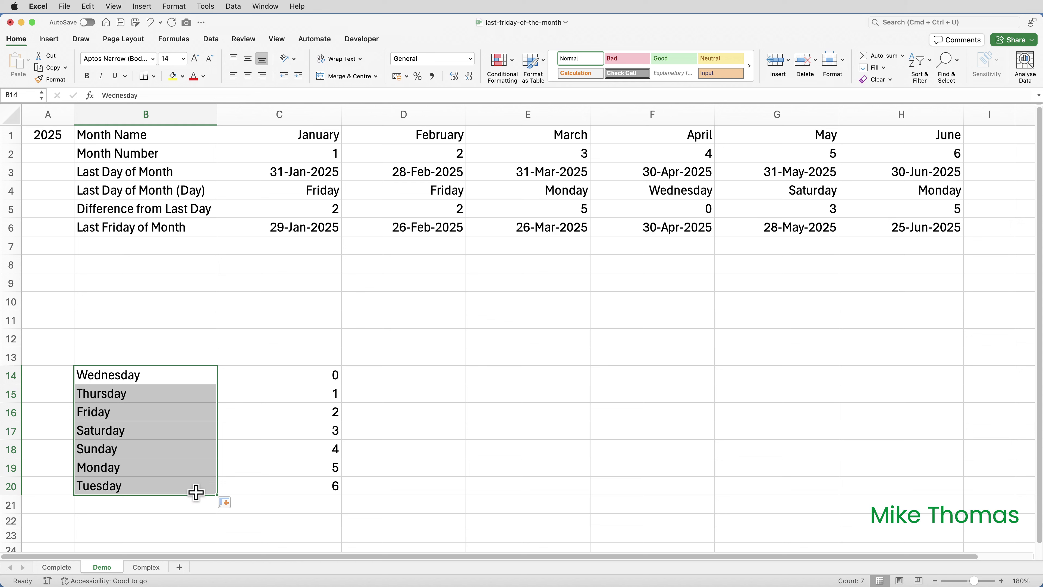
{"action": "left_click", "coordinate": [56, 139]}
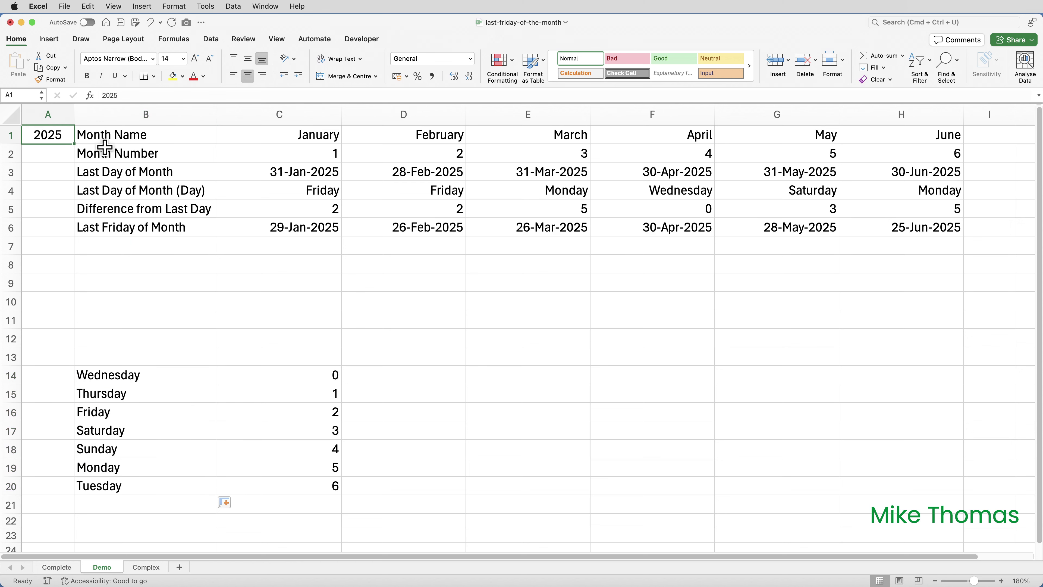
{"action": "type", "text": "2024"}
{"action": "key", "text": "Return"}
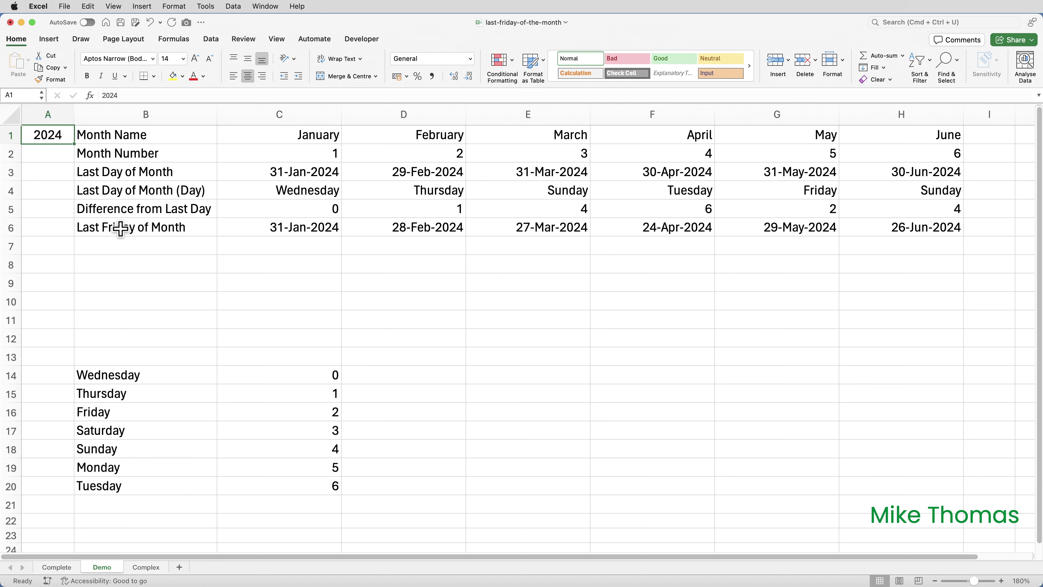
{"action": "left_click", "coordinate": [149, 370]}
{"action": "type", "text": "F"}
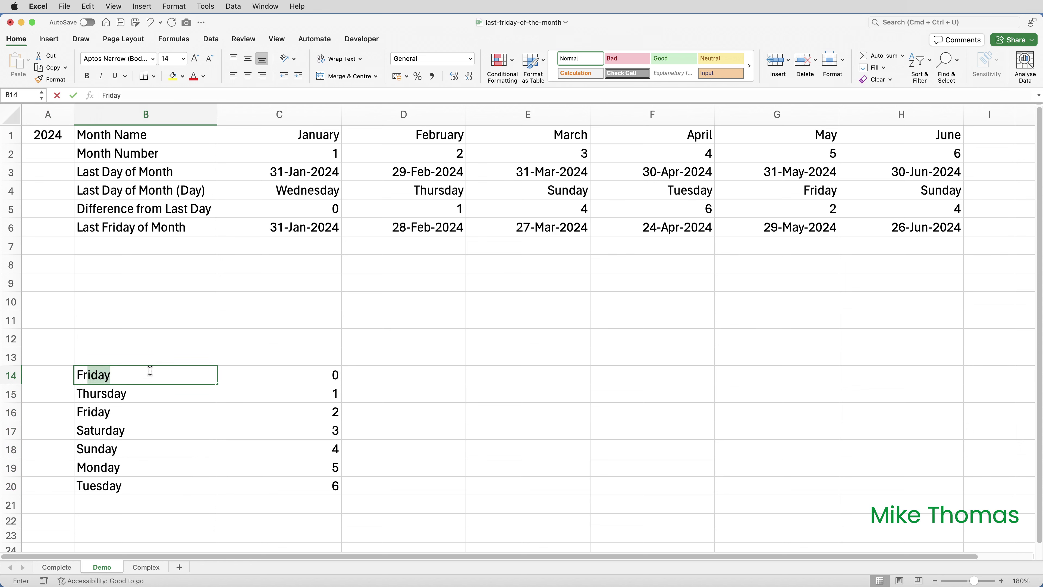
{"action": "key", "text": "Return"}
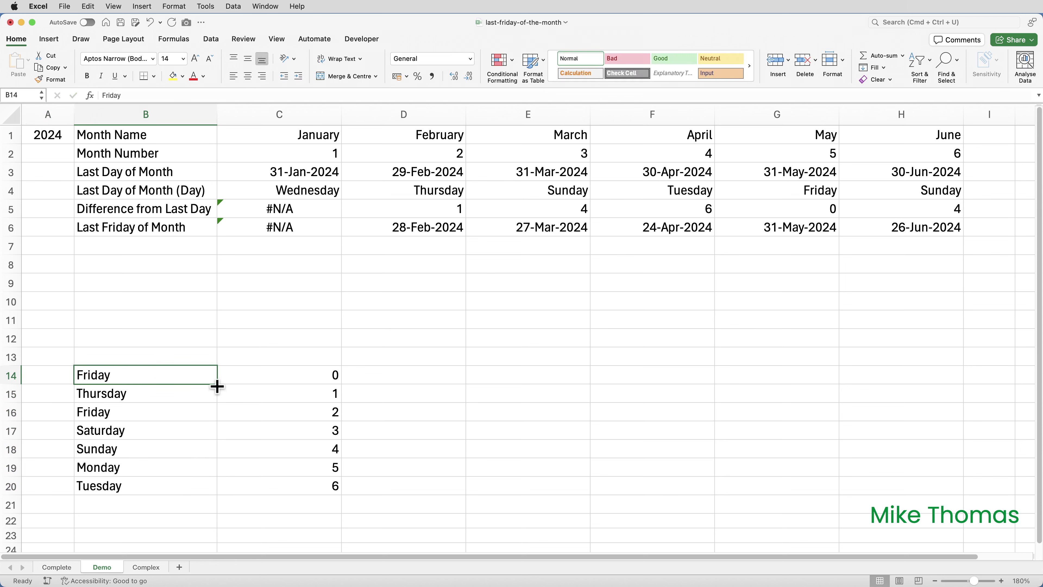
{"action": "left_click_drag", "start_coordinate": [217, 384], "coordinate": [213, 495]}
{"action": "left_click", "coordinate": [65, 142]}
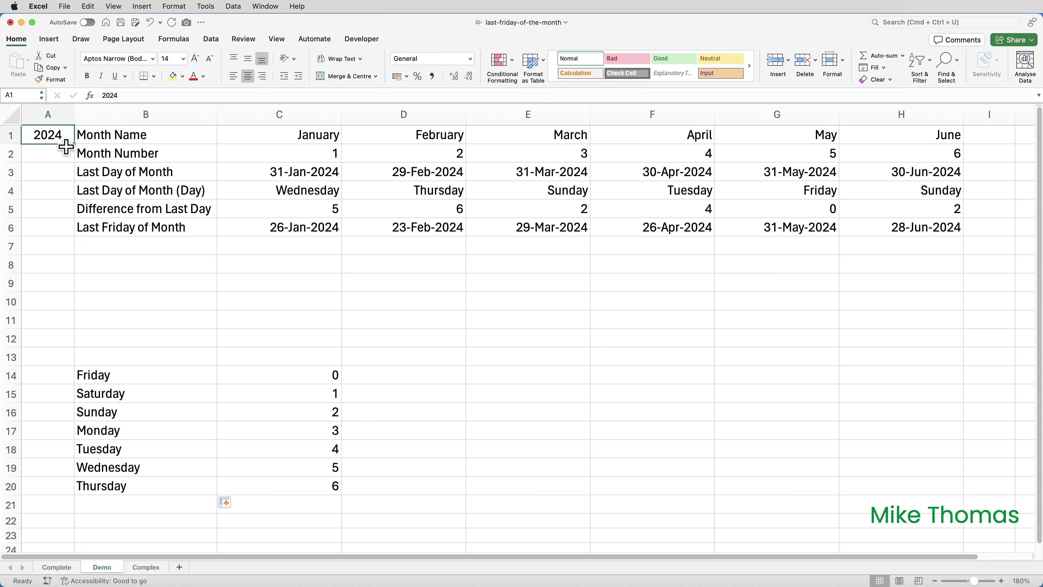
Hide helper rows 2 to 5.
{"action": "left_click", "coordinate": [17, 153]}
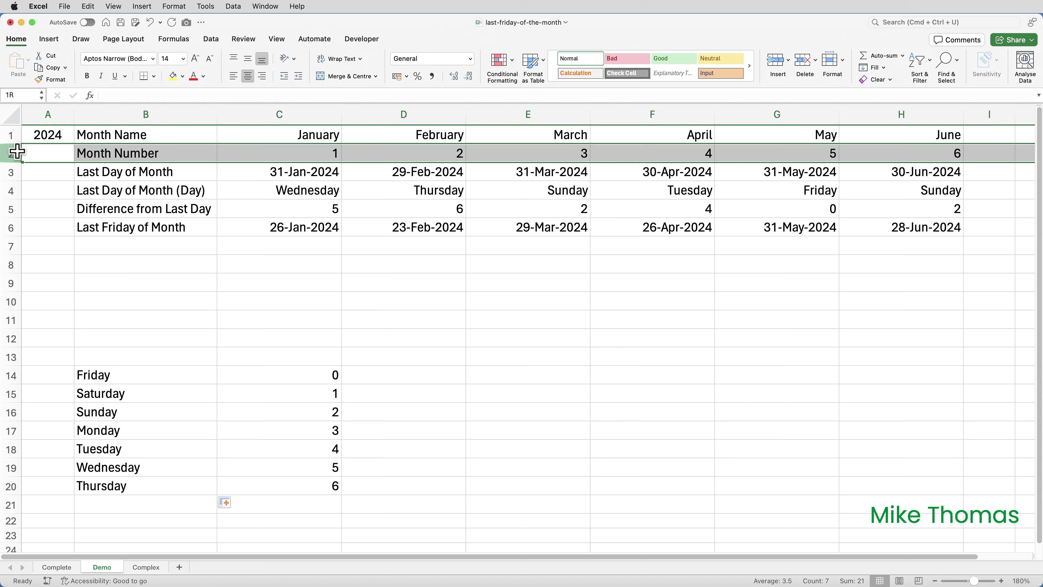
{"action": "left_click_drag", "start_coordinate": [17, 153], "coordinate": [20, 205]}
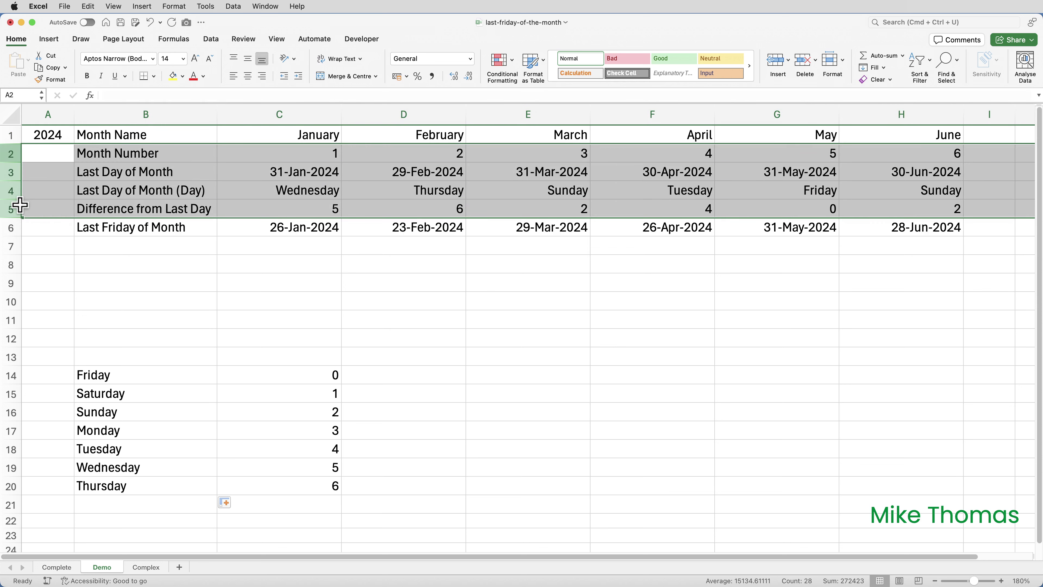
{"action": "right_click", "coordinate": [12, 207]}
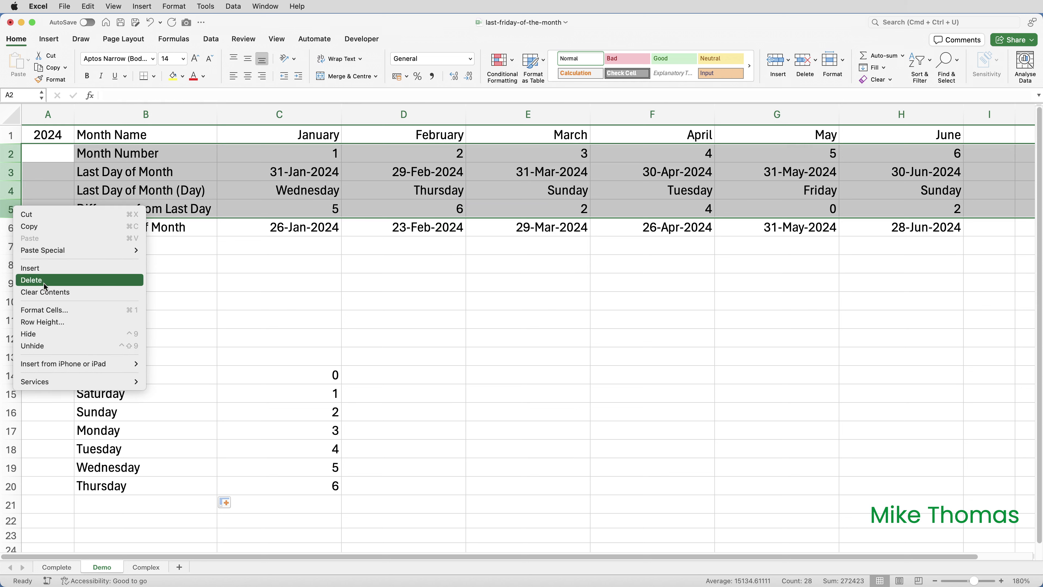
{"action": "left_click", "coordinate": [45, 334]}
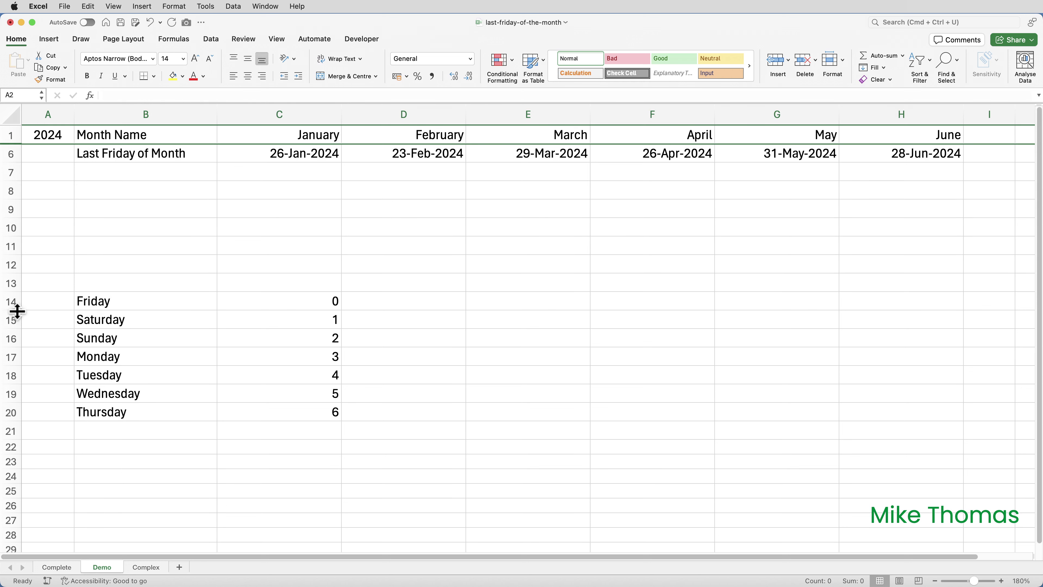
Hide the weekday lookup table rows 14 to 20.
{"action": "left_click_drag", "start_coordinate": [12, 303], "coordinate": [16, 409]}
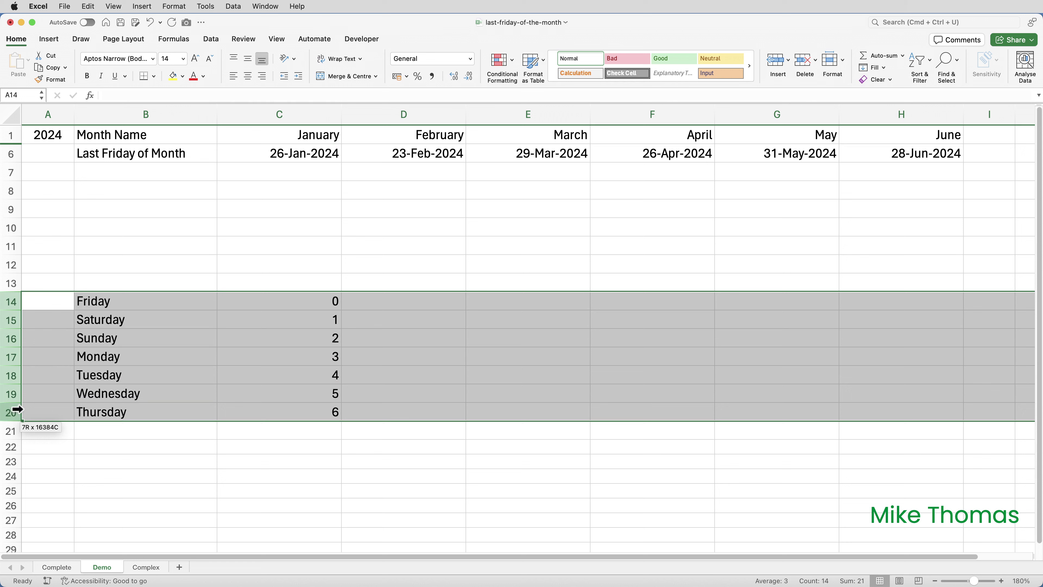
{"action": "right_click", "coordinate": [17, 409]}
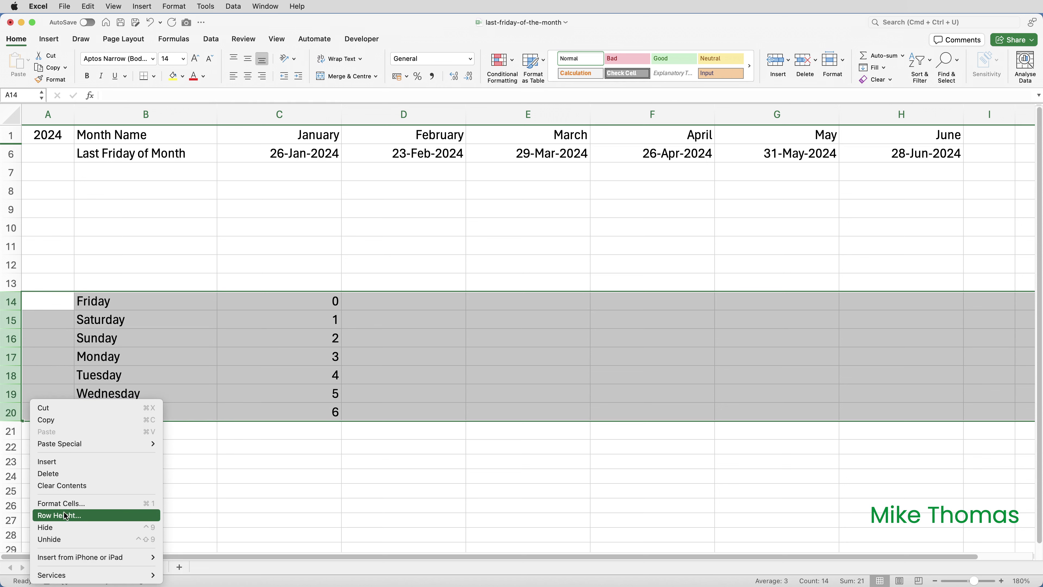
{"action": "left_click", "coordinate": [61, 527]}
{"action": "left_click", "coordinate": [172, 254]}
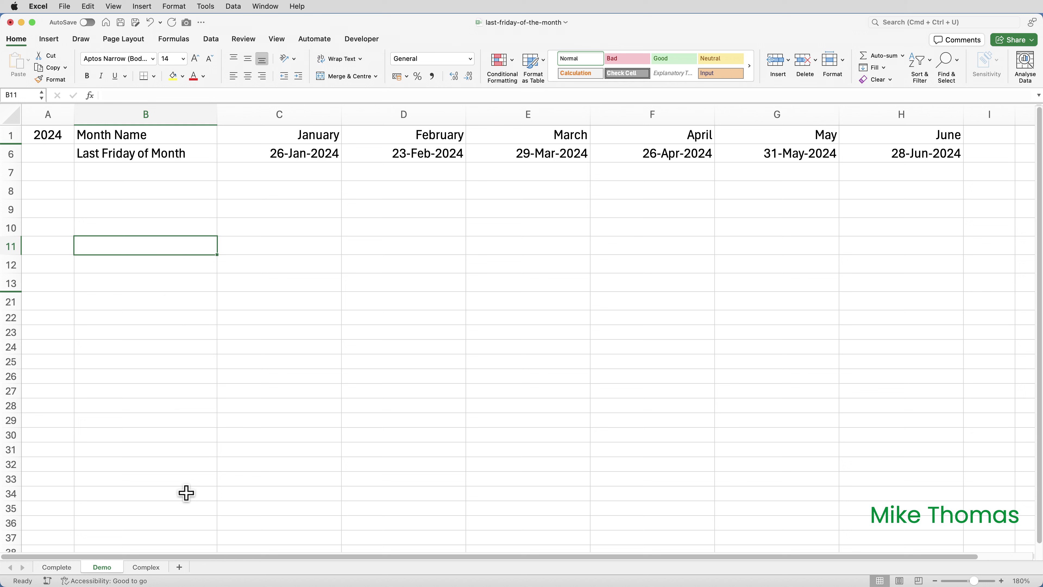
Go to the Complex sheet and select C2 to view its EOMONTH/XLOOKUP formula.
{"action": "left_click", "coordinate": [159, 570]}
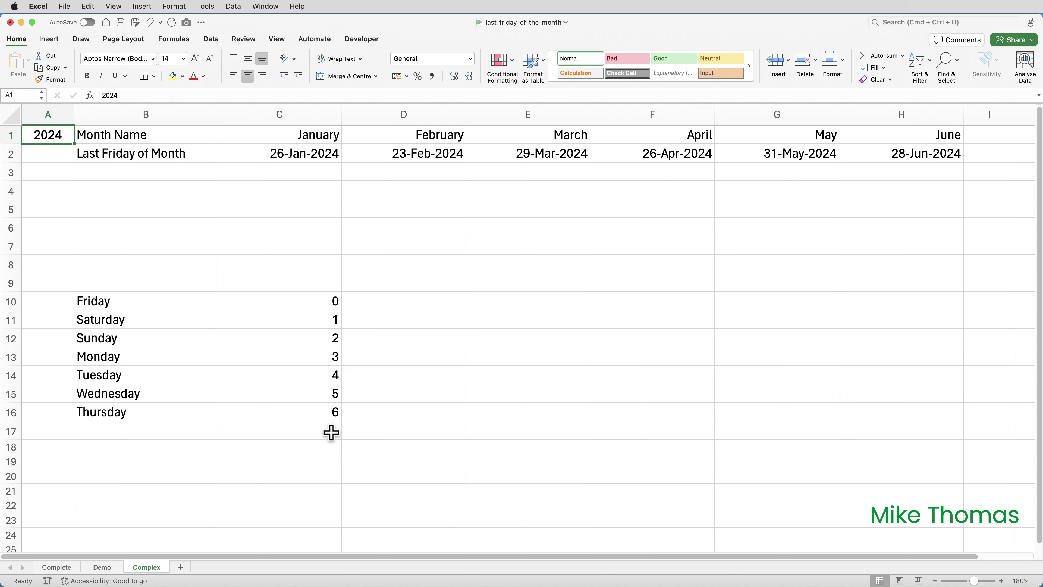
{"action": "left_click", "coordinate": [290, 151]}
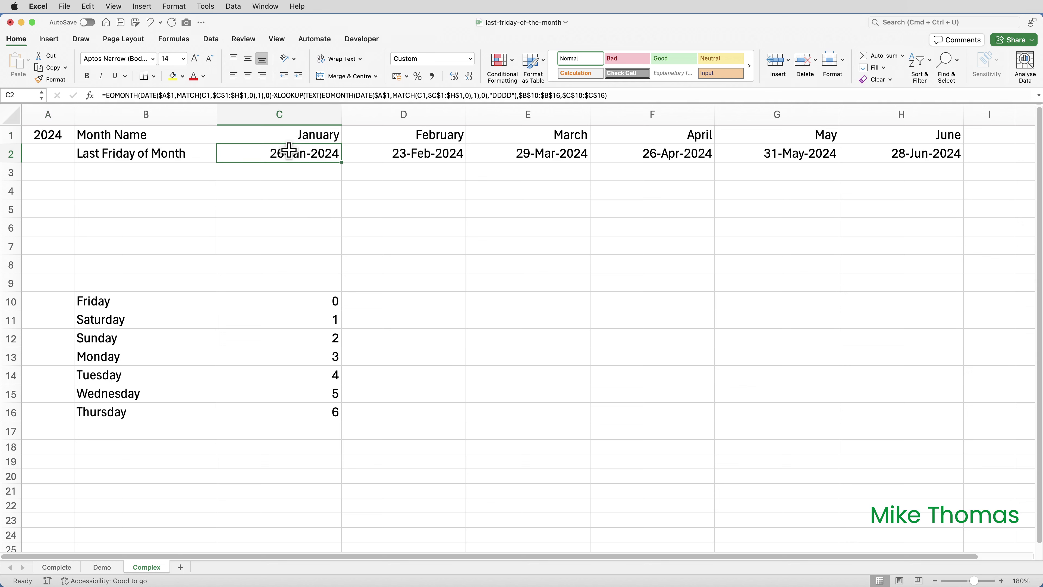